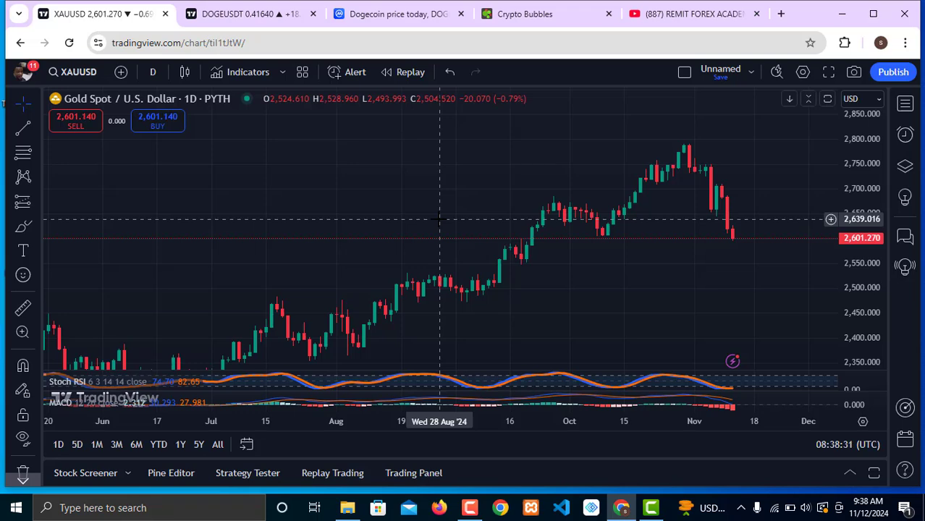
# - Brush a red freehand stroke down the gold decline from the late-October peak to 12 November, and delete it
pyautogui.moveTo(439, 218); pyautogui.dragTo(328, 192)
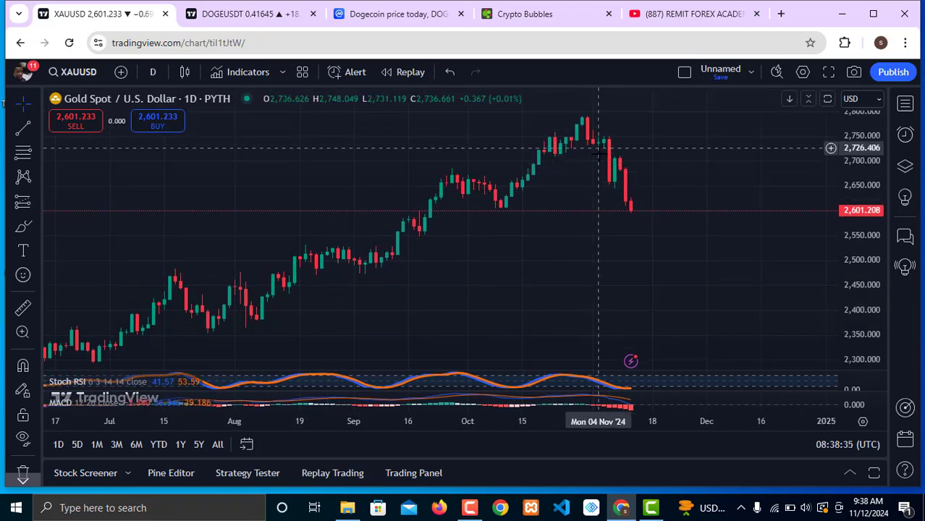
pyautogui.scroll(2, 587, 218)
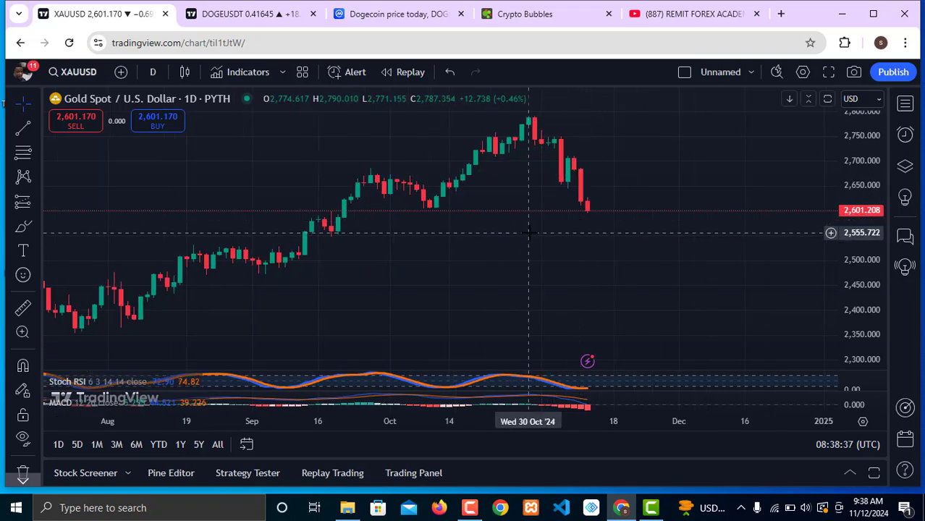
pyautogui.moveTo(528, 231); pyautogui.dragTo(593, 266)
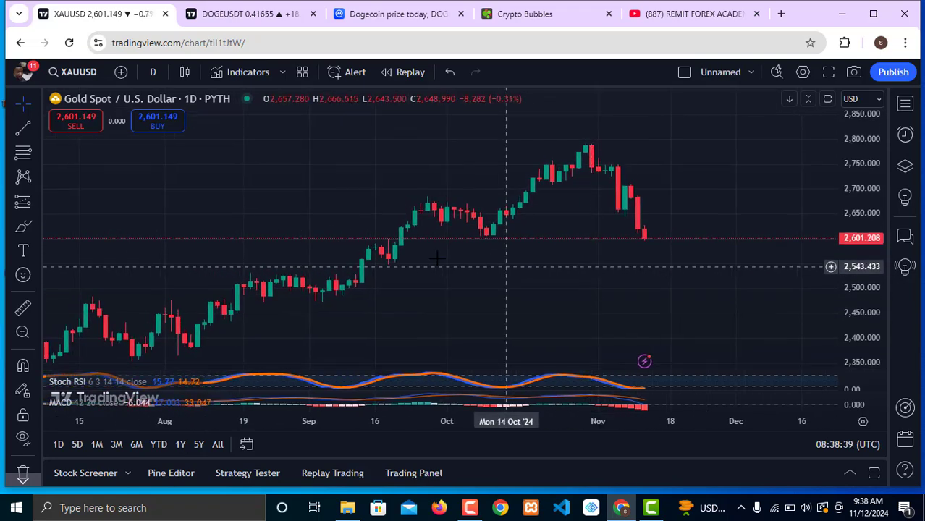
pyautogui.click(23, 227)
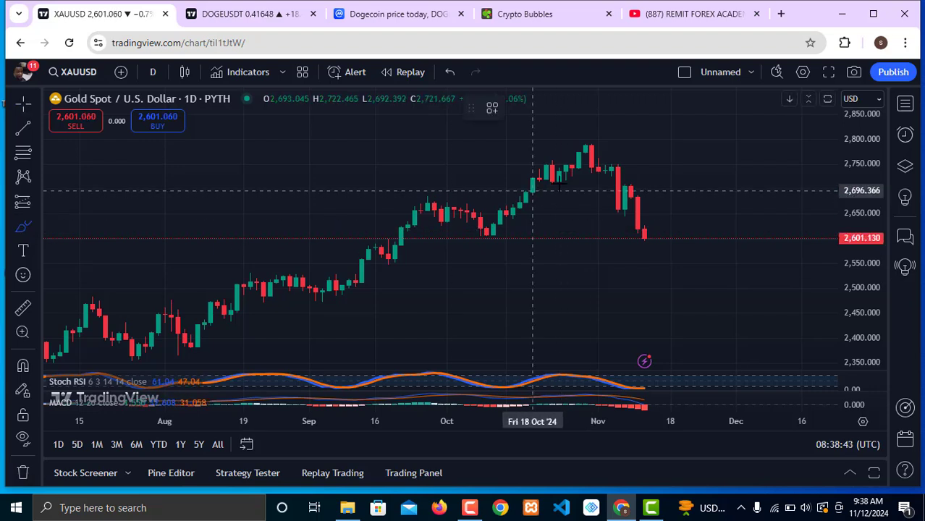
pyautogui.moveTo(592, 145); pyautogui.dragTo(644, 221)
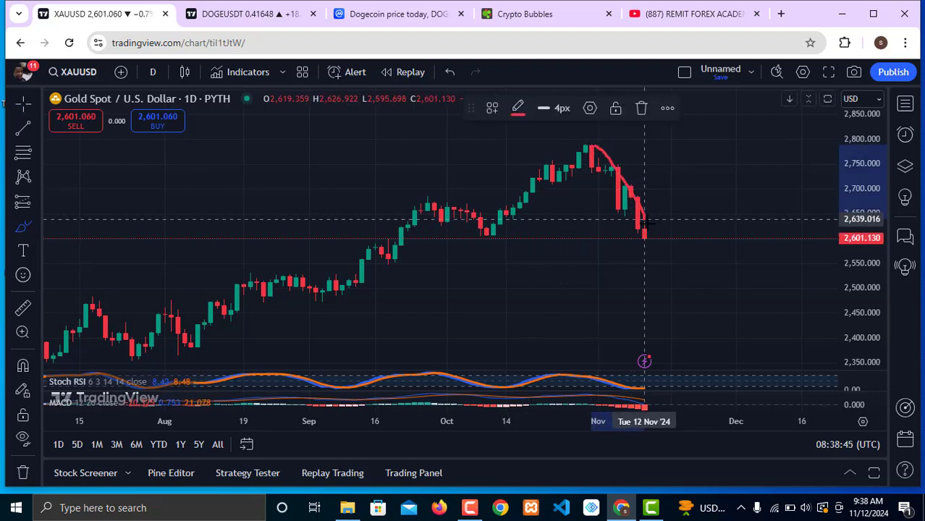
pyautogui.click(641, 108)
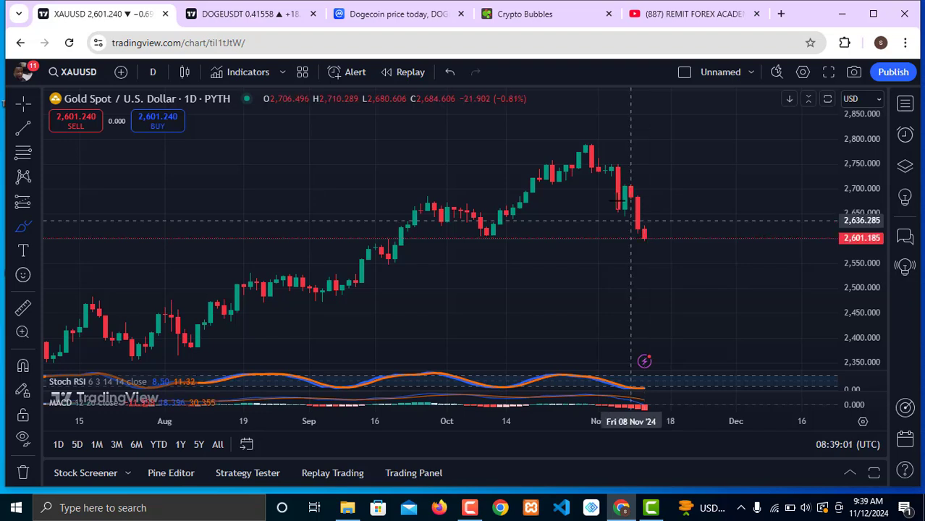
# - Brush a V-shaped projection from the late-October peak down to about 2,390 and up to about 2,800, and delete it
pyautogui.moveTo(588, 148)
pyautogui.mouseDown()
pyautogui.moveTo(644, 215)
pyautogui.moveTo(670, 290)
pyautogui.mouseUp()
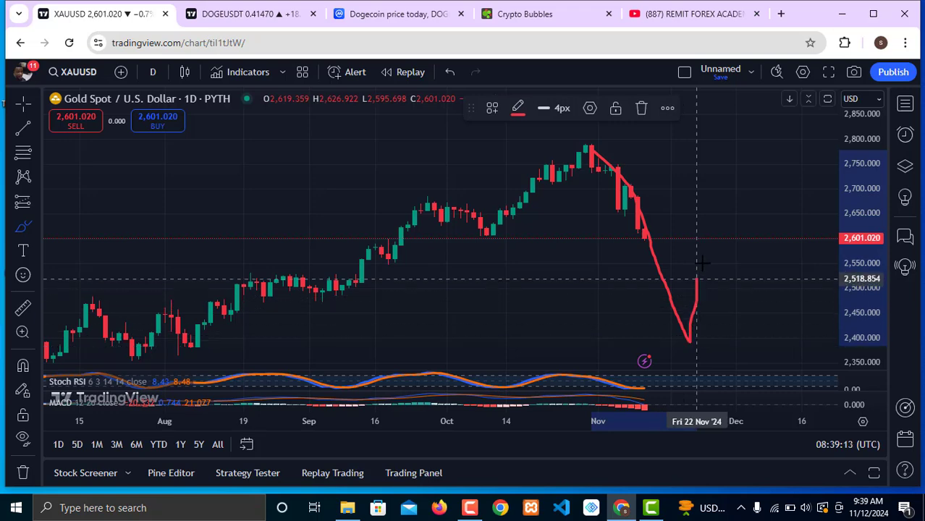
pyautogui.moveTo(697, 279); pyautogui.dragTo(724, 137)
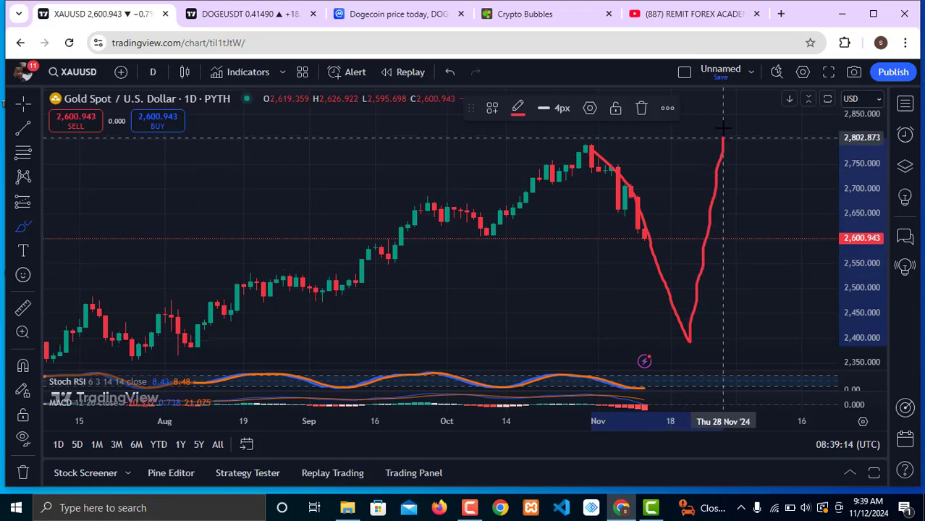
pyautogui.click(641, 108)
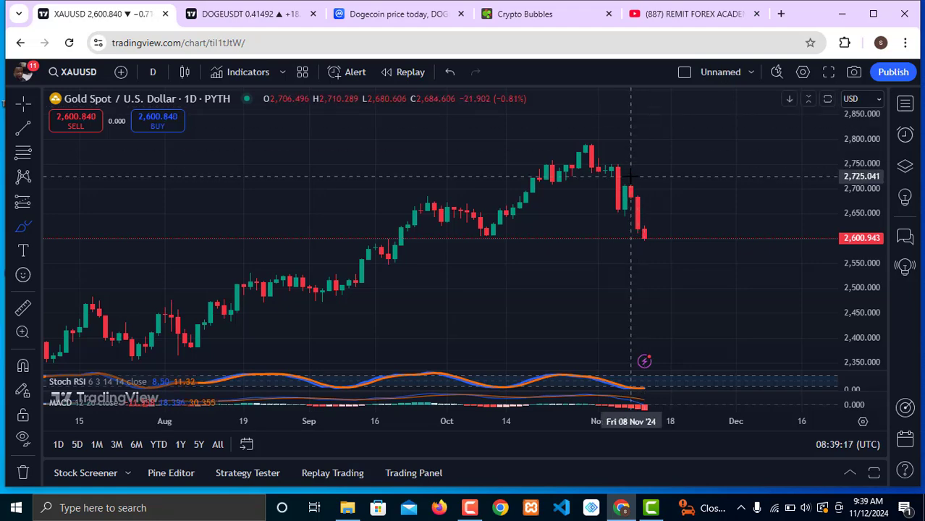
# - Browse the REMIT FOREX ACADEMY video list on YouTube and return to the XAUUSD chart
pyautogui.scroll(-2, 632, 176)
pyautogui.scroll(1, 632, 176)
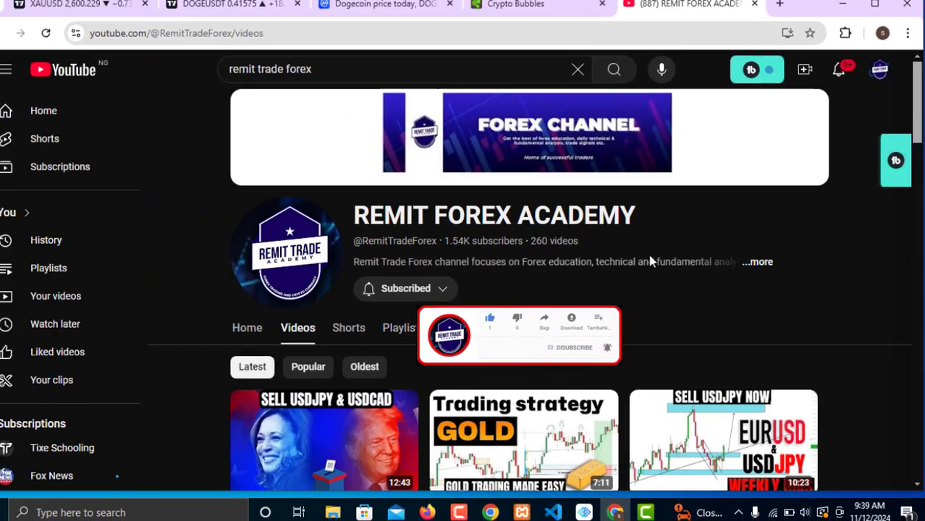
pyautogui.scroll(-5, 620, 244)
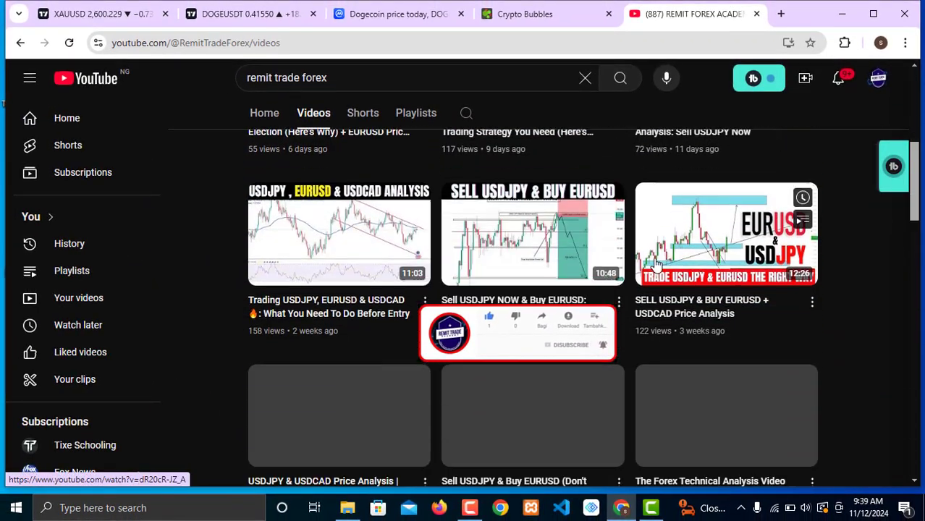
pyautogui.scroll(5, 654, 259)
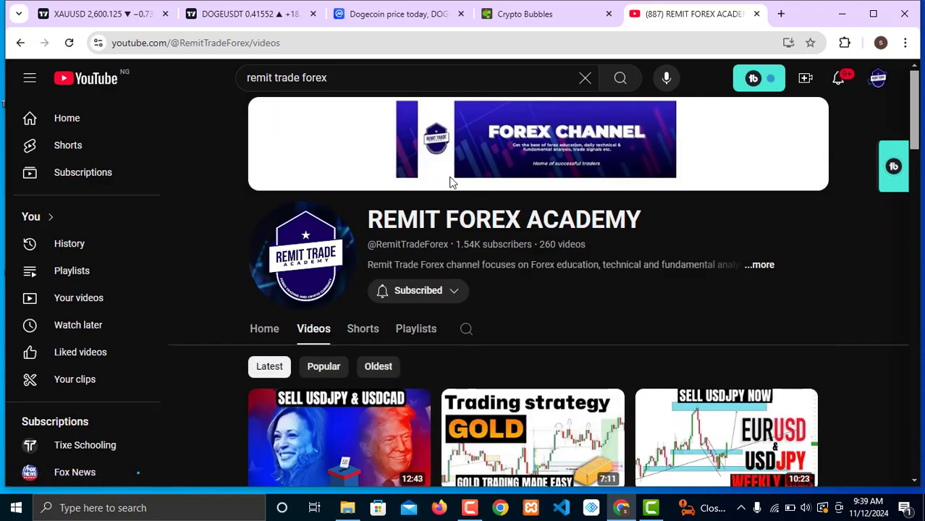
pyautogui.click(102, 14)
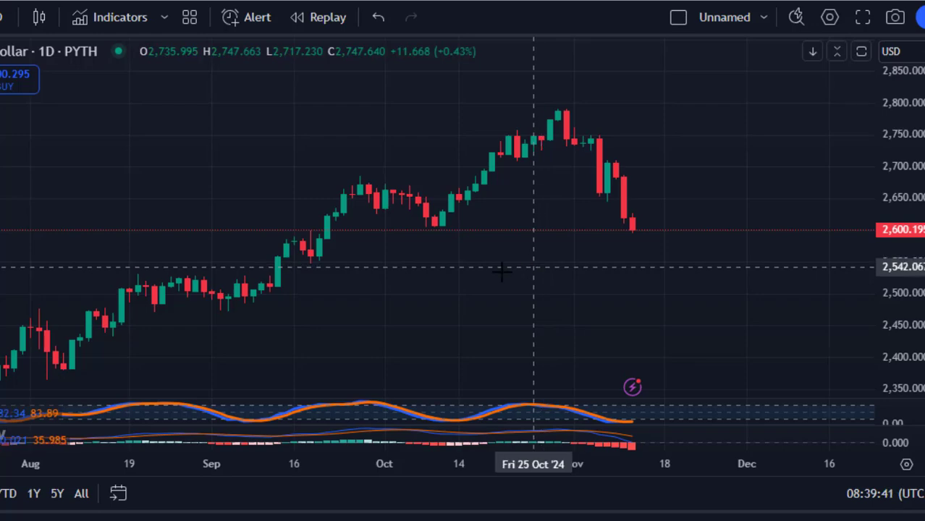
# - Brush a freehand path along the uptrend's swings from the late-June low to the late-October rise
pyautogui.moveTo(347, 306); pyautogui.dragTo(615, 244)
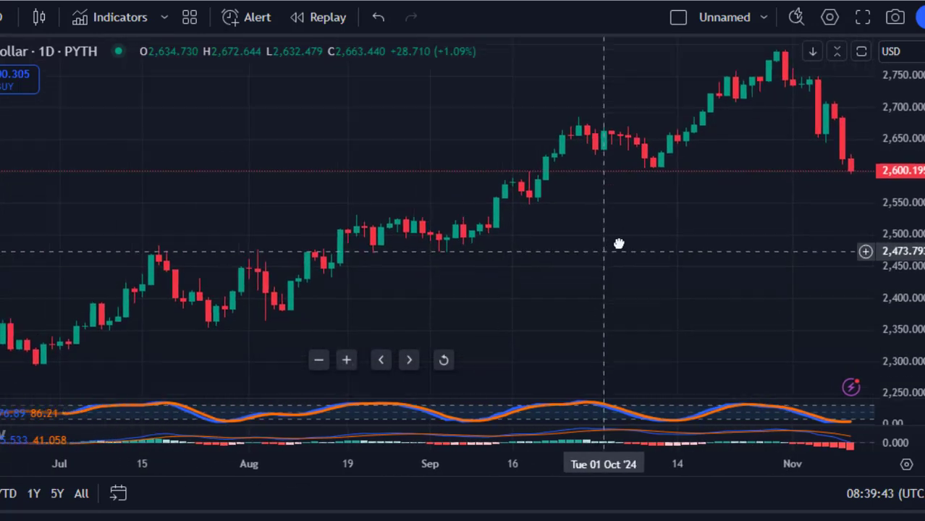
pyautogui.scroll(-4, 525, 255)
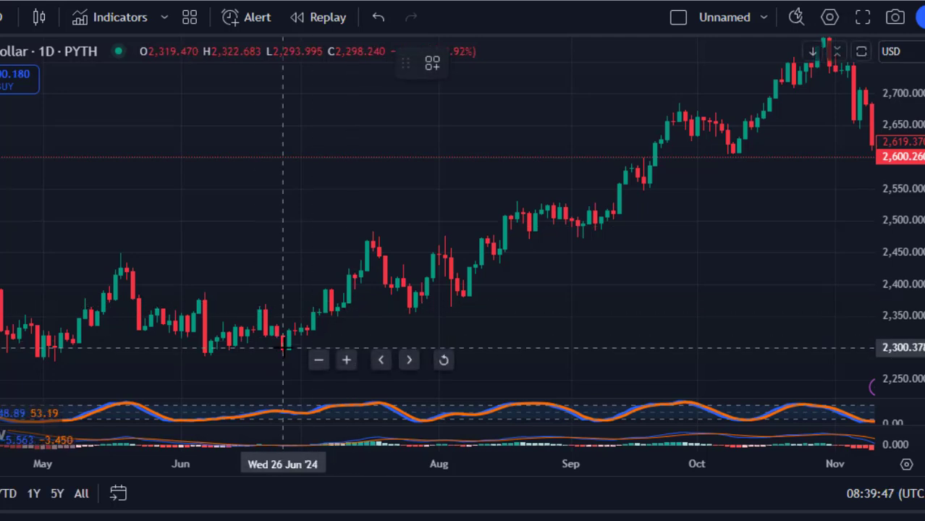
pyautogui.moveTo(285, 351)
pyautogui.mouseDown()
pyautogui.moveTo(364, 227)
pyautogui.moveTo(411, 302)
pyautogui.moveTo(438, 317)
pyautogui.moveTo(517, 214)
pyautogui.moveTo(595, 219)
pyautogui.moveTo(680, 107)
pyautogui.moveTo(735, 160)
pyautogui.moveTo(801, 74)
pyautogui.mouseUp()
pyautogui.moveTo(740, 202); pyautogui.dragTo(475, 244)
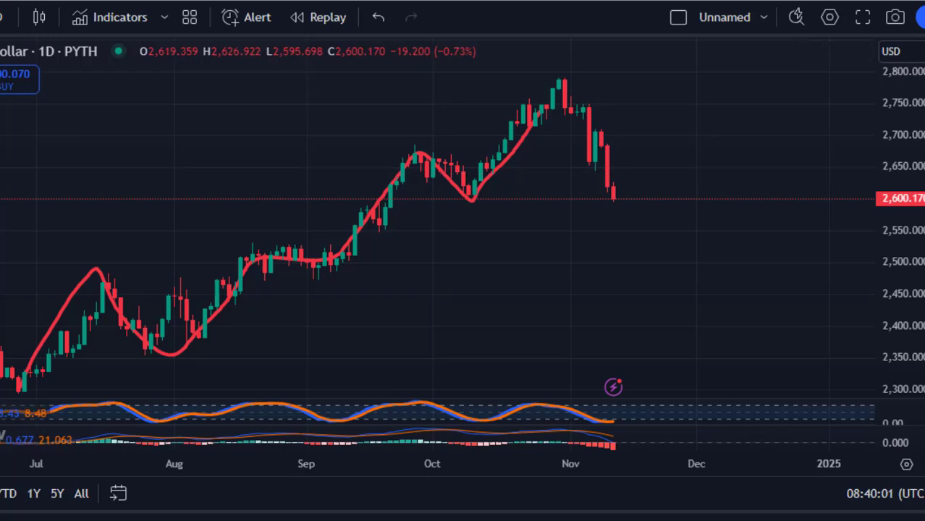
# - Brush a stroke down the decline from the late-October peak, and delete both it and the uptrend path
pyautogui.moveTo(565, 73); pyautogui.dragTo(634, 215)
pyautogui.click(622, 62)
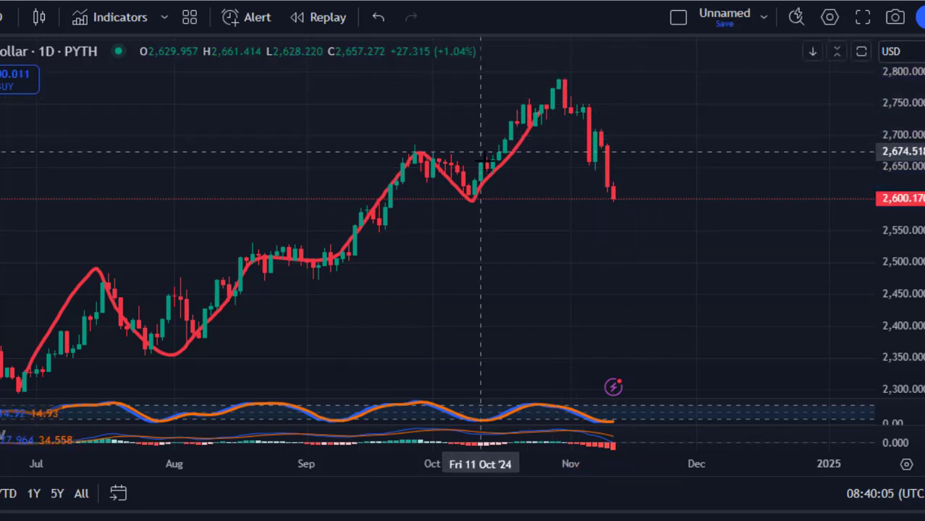
pyautogui.click(498, 173)
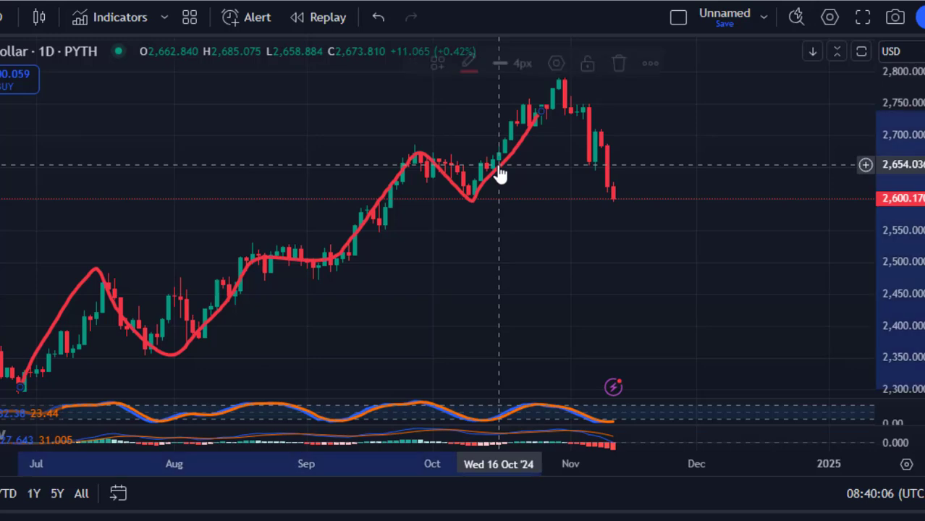
pyautogui.click(630, 61)
# - Draw a near-horizontal yellow trend line at about 2,605 from the 8 October low to 25 November
pyautogui.scroll(2, 604, 228)
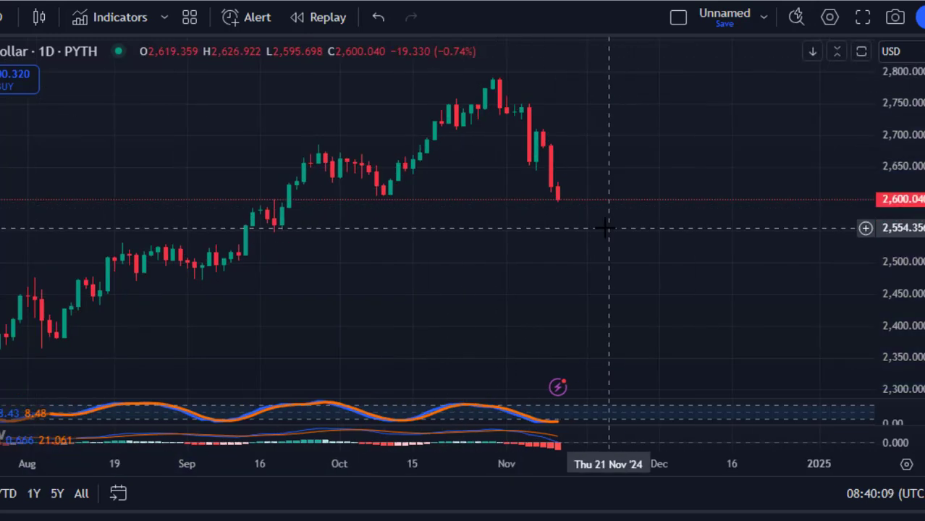
pyautogui.scroll(1, 605, 228)
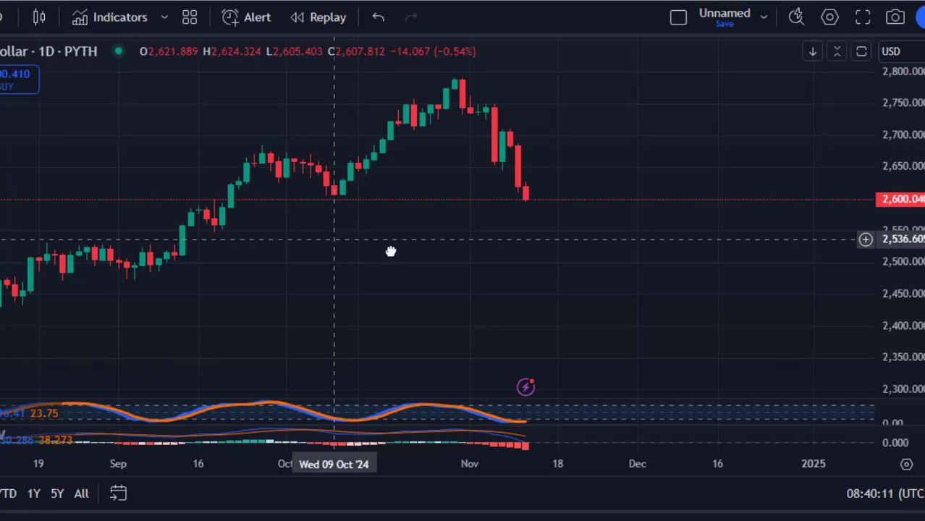
pyautogui.moveTo(391, 251); pyautogui.dragTo(481, 265)
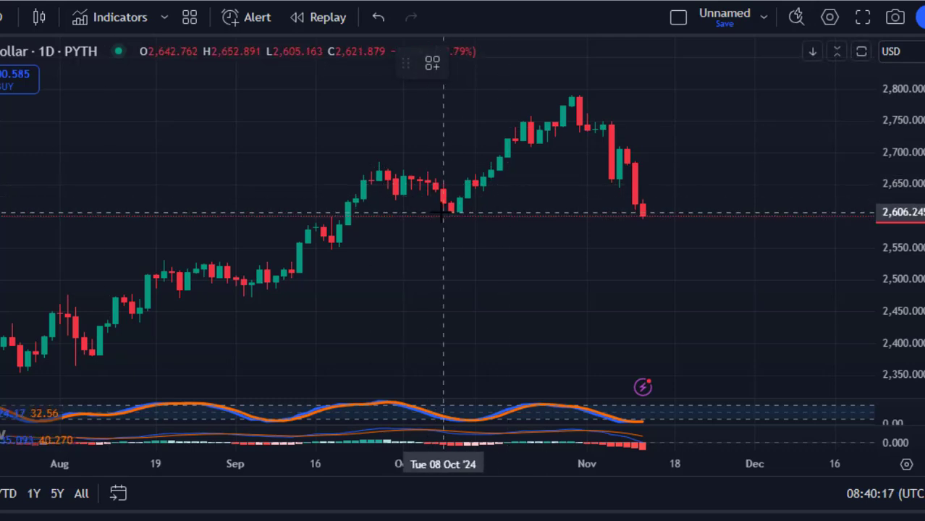
pyautogui.click(443, 212)
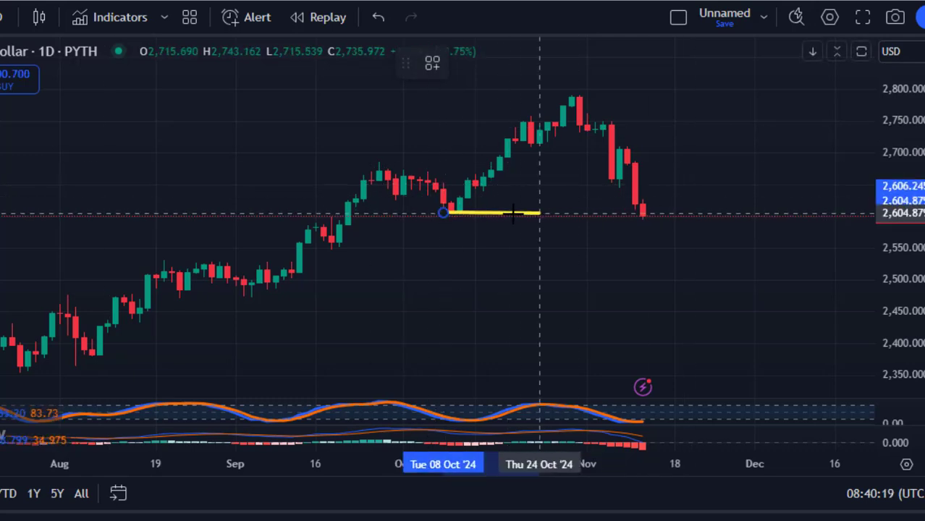
pyautogui.rightClick(716, 211)
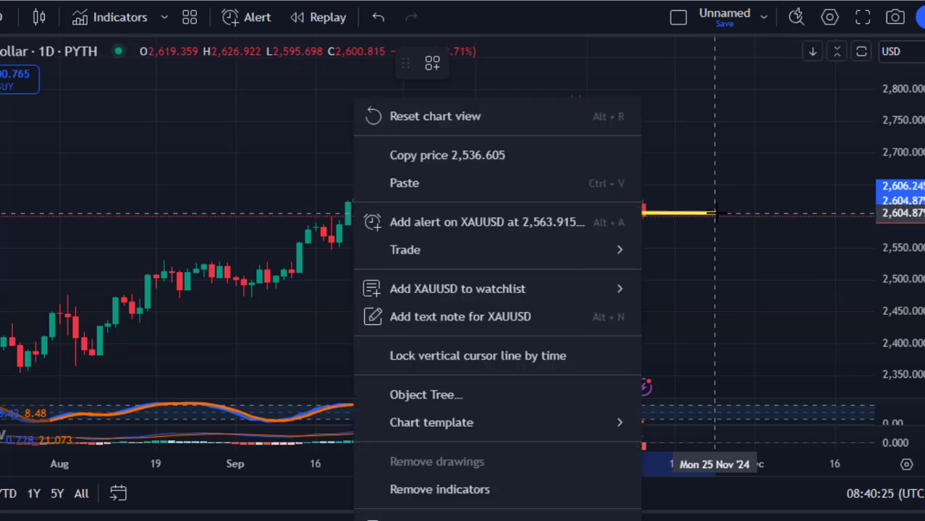
pyautogui.click(716, 213)
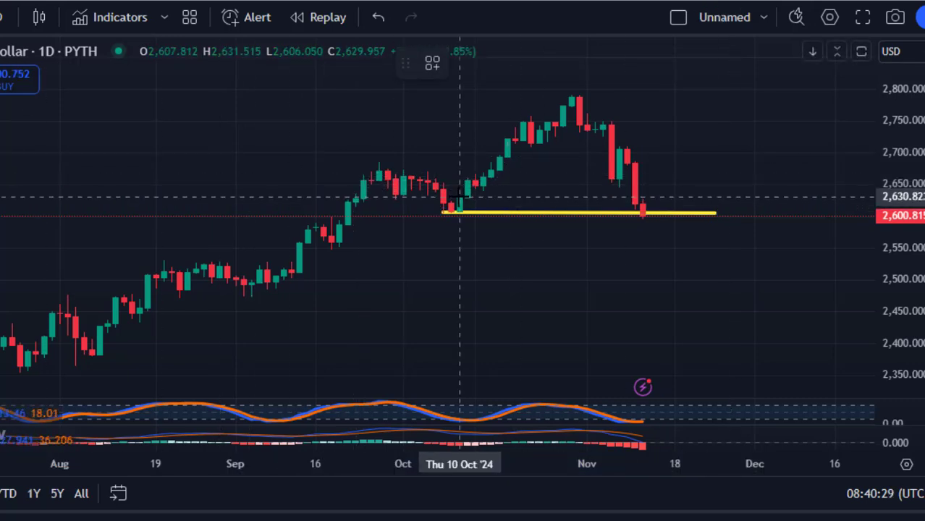
# - Draw a second yellow line above the first, from about 2,631 on 10 October to about 2,627 on 22 November
pyautogui.click(459, 197)
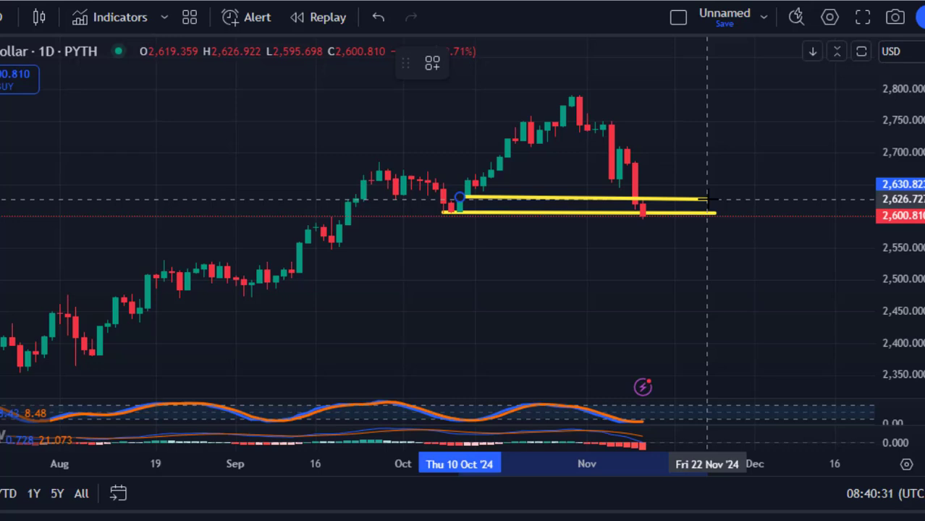
pyautogui.click(707, 198)
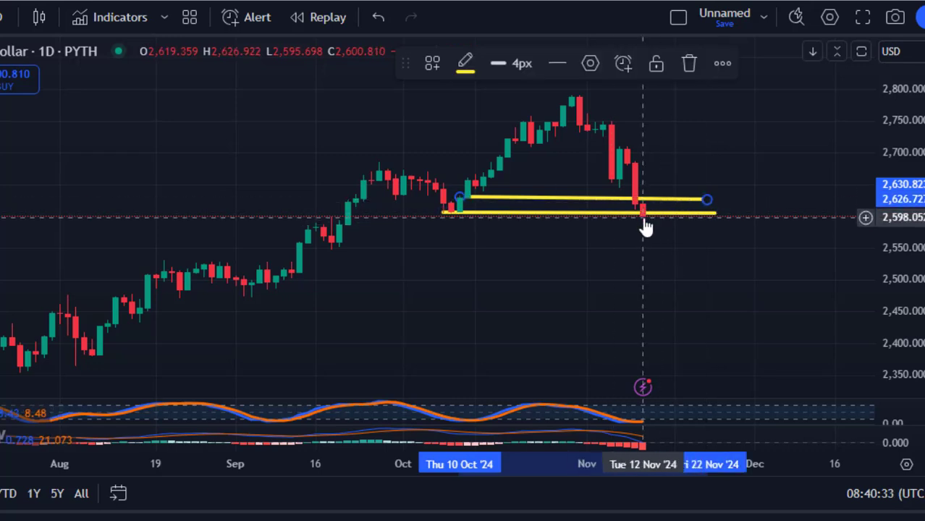
pyautogui.scroll(2, 643, 217)
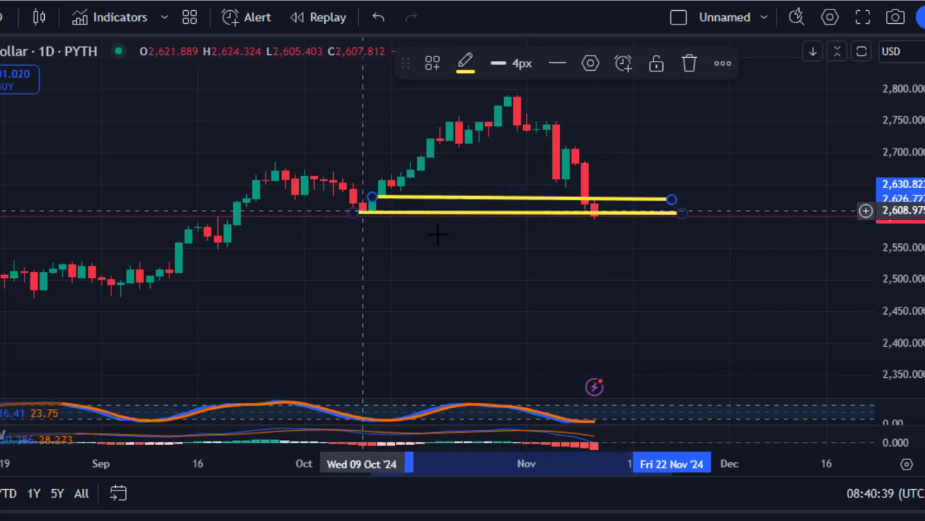
pyautogui.scroll(-1, 500, 233)
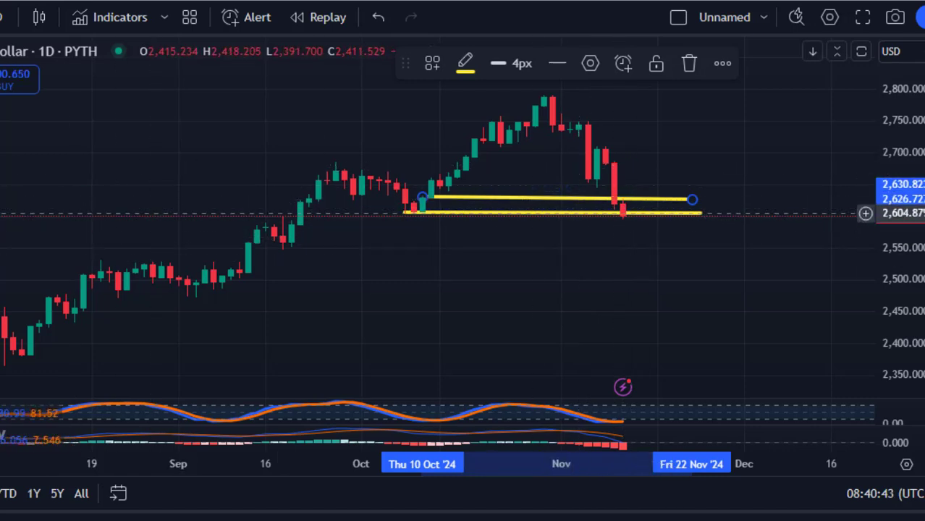
# - Brush a freehand upward projection starting at the 12 November candle in the yellow zone, and delete it
pyautogui.click(626, 252)
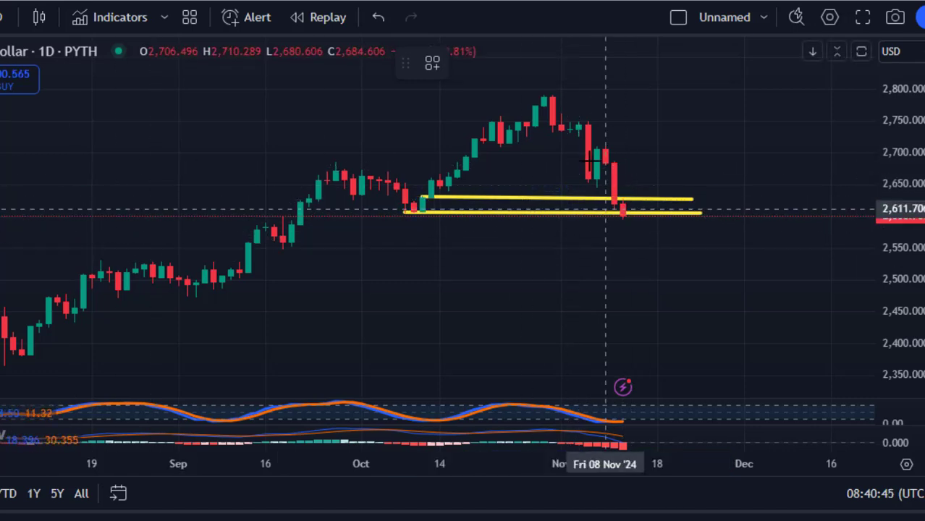
pyautogui.moveTo(623, 206)
pyautogui.mouseDown()
pyautogui.moveTo(639, 247)
pyautogui.moveTo(710, 179)
pyautogui.moveTo(771, 313)
pyautogui.moveTo(788, 67)
pyautogui.mouseUp()
pyautogui.click(623, 67)
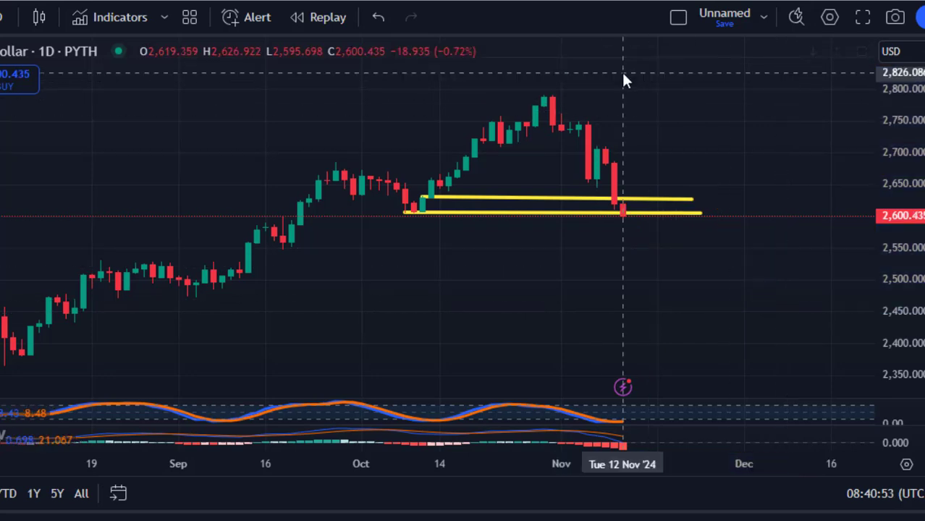
# - Brush a projection falling below the yellow zone, retesting it, dropping to about 2,375 and rising to about 2,750, and delete it
pyautogui.scroll(-1, 663, 184)
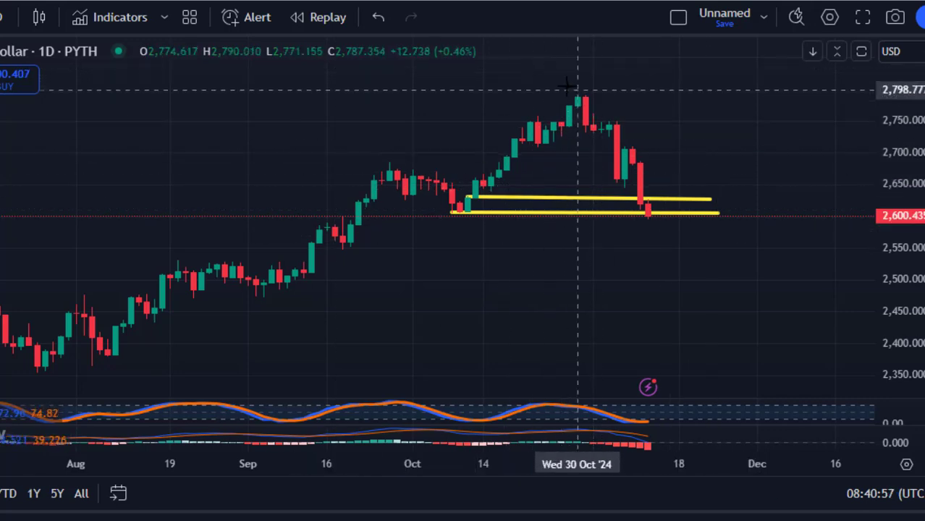
pyautogui.moveTo(585, 101)
pyautogui.mouseDown()
pyautogui.moveTo(664, 233)
pyautogui.moveTo(721, 187)
pyautogui.moveTo(739, 247)
pyautogui.moveTo(804, 368)
pyautogui.moveTo(835, 121)
pyautogui.mouseUp()
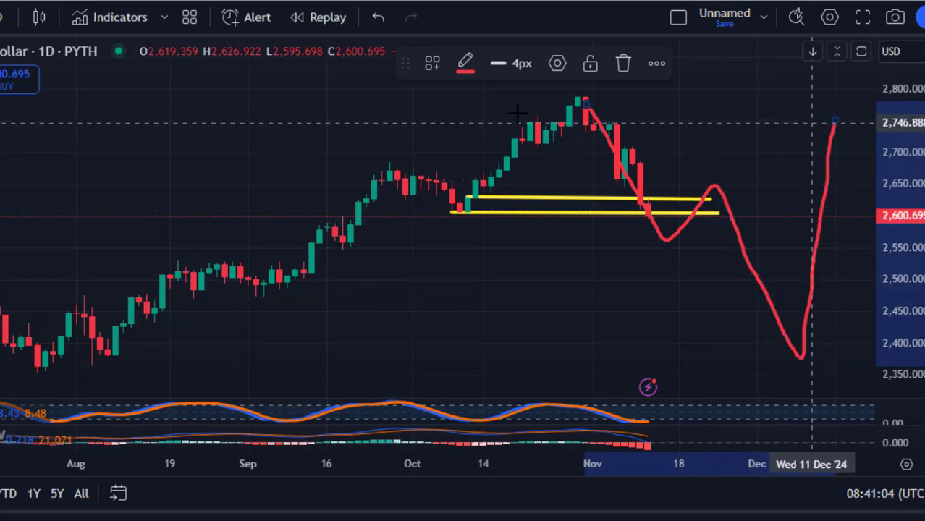
pyautogui.click(623, 63)
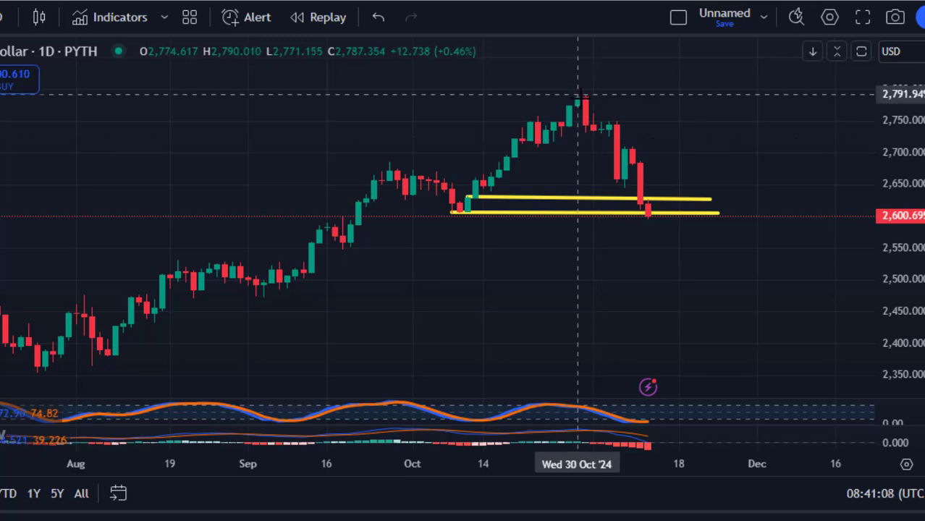
# - Brush a V-shaped projection from the 30 October peak down to about 2,390 and back up to about 2,823
pyautogui.moveTo(578, 95)
pyautogui.mouseDown()
pyautogui.moveTo(687, 264)
pyautogui.moveTo(726, 353)
pyautogui.mouseUp()
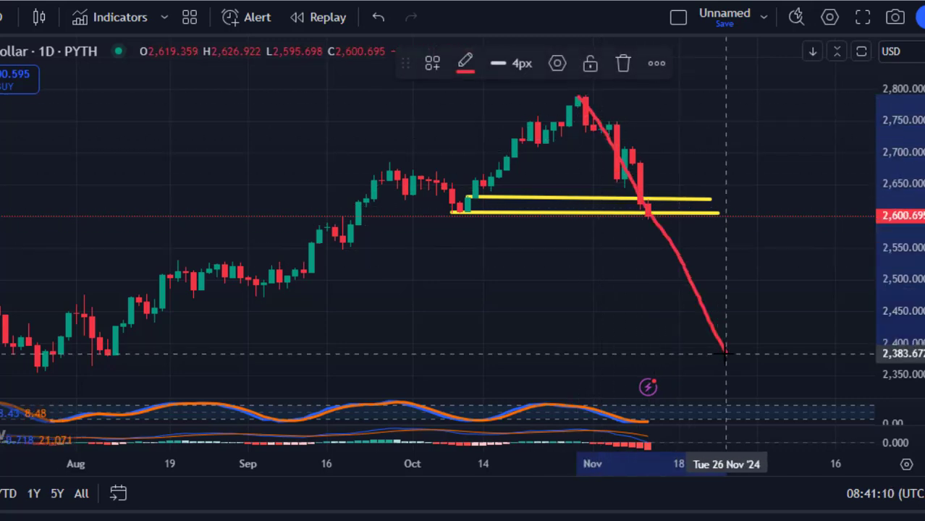
pyautogui.moveTo(727, 316); pyautogui.dragTo(779, 73)
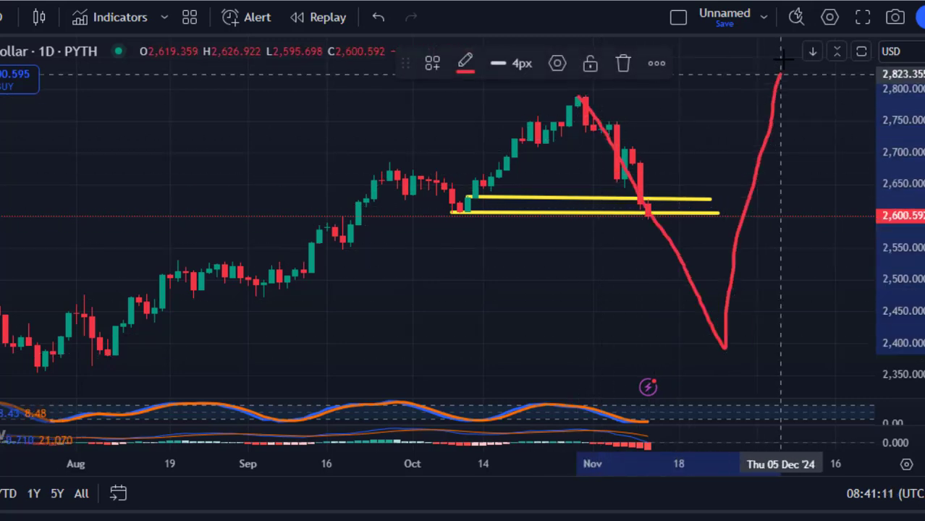
# - Delete the V-shaped projection and review the daily price history back to early 2024 and forward to November
pyautogui.click(623, 64)
pyautogui.scroll(-2, 623, 65)
pyautogui.moveTo(451, 233); pyautogui.dragTo(208, 304)
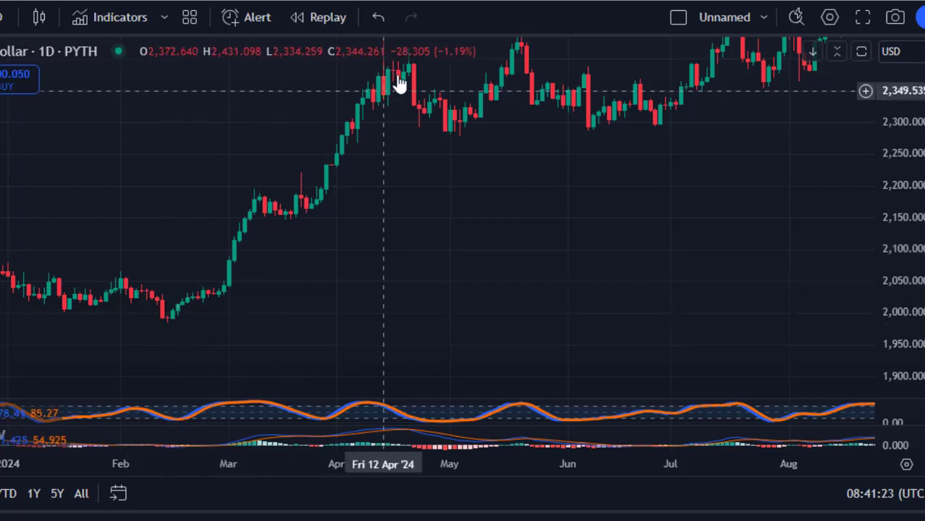
pyautogui.moveTo(523, 165); pyautogui.dragTo(319, 355)
pyautogui.moveTo(536, 262); pyautogui.dragTo(334, 254)
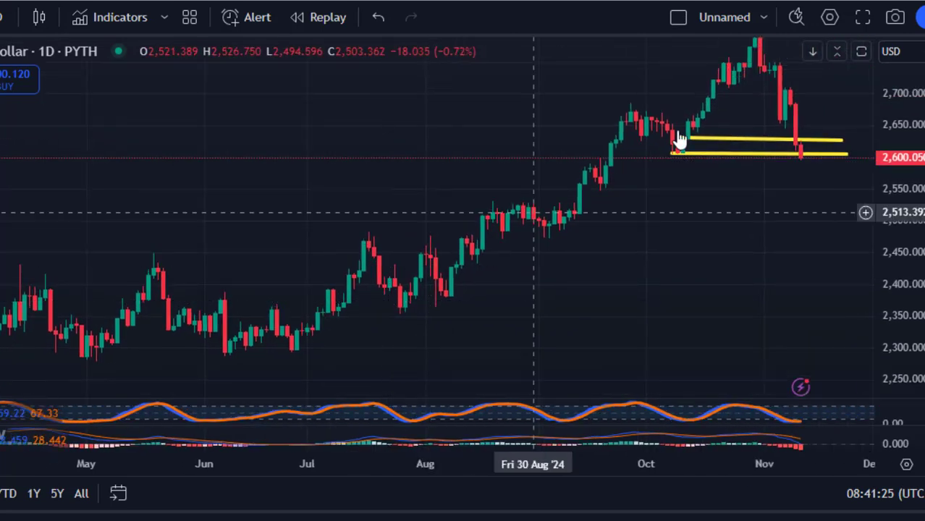
pyautogui.moveTo(620, 209); pyautogui.dragTo(664, 275)
pyautogui.scroll(2, 482, 254)
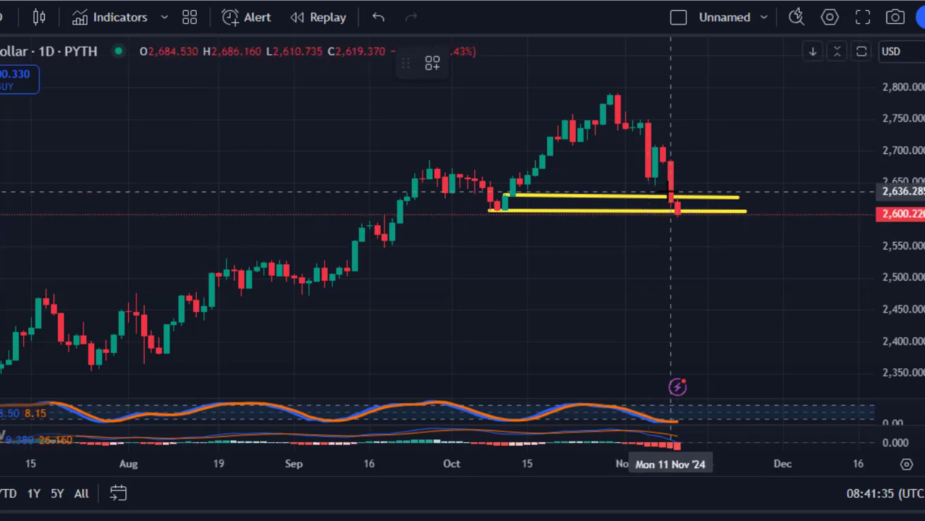
# - Brush a projection from the 11 November candle dipping to about 2,565, rising to about 2,695 and falling to about 2,440, and delete it
pyautogui.moveTo(672, 202)
pyautogui.mouseDown()
pyautogui.moveTo(693, 242)
pyautogui.moveTo(768, 149)
pyautogui.moveTo(821, 316)
pyautogui.mouseUp()
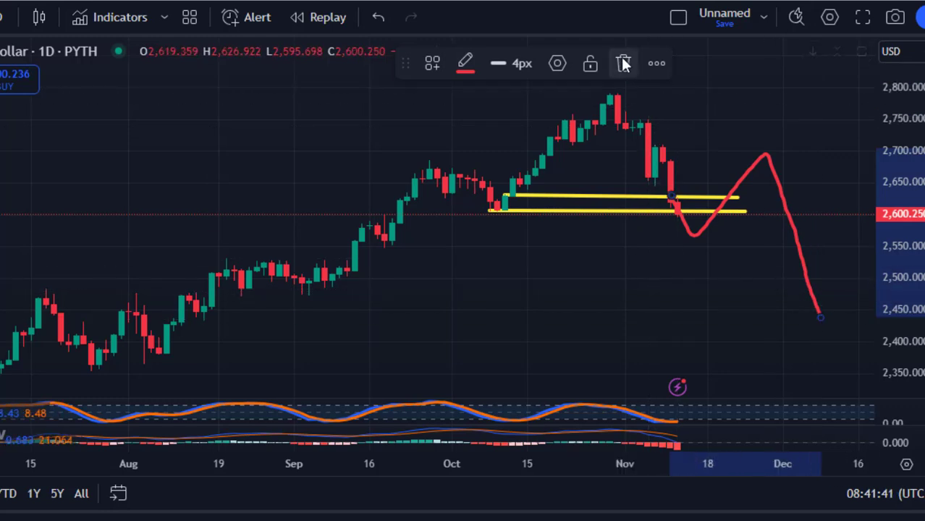
pyautogui.click(624, 64)
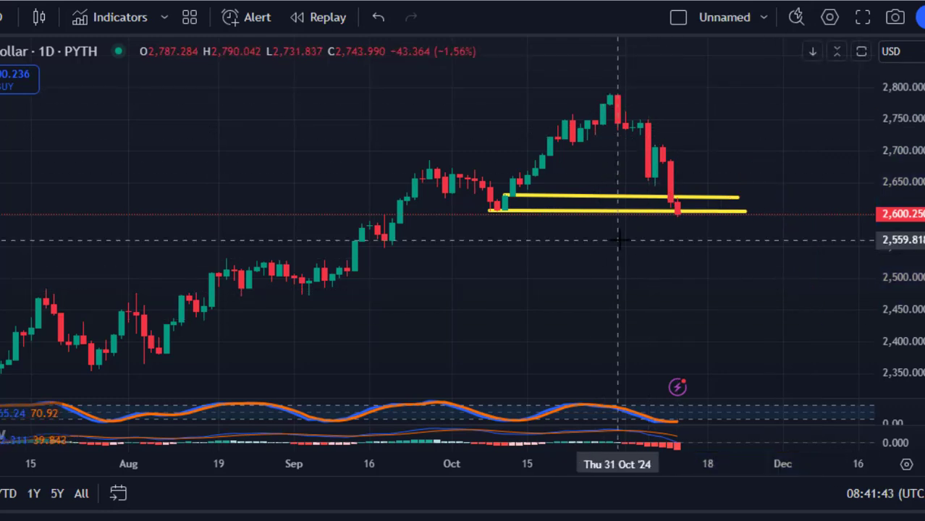
# - Enlarge the stochastic oscillator pane, brush a circle around its November low below 20 and a short upturn from it
pyautogui.scroll(1, 498, 188)
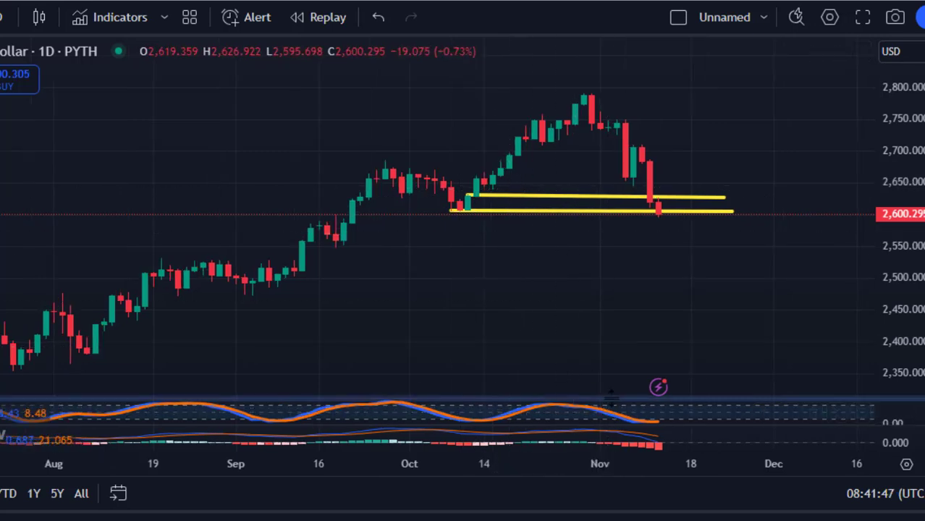
pyautogui.moveTo(613, 352); pyautogui.dragTo(611, 271)
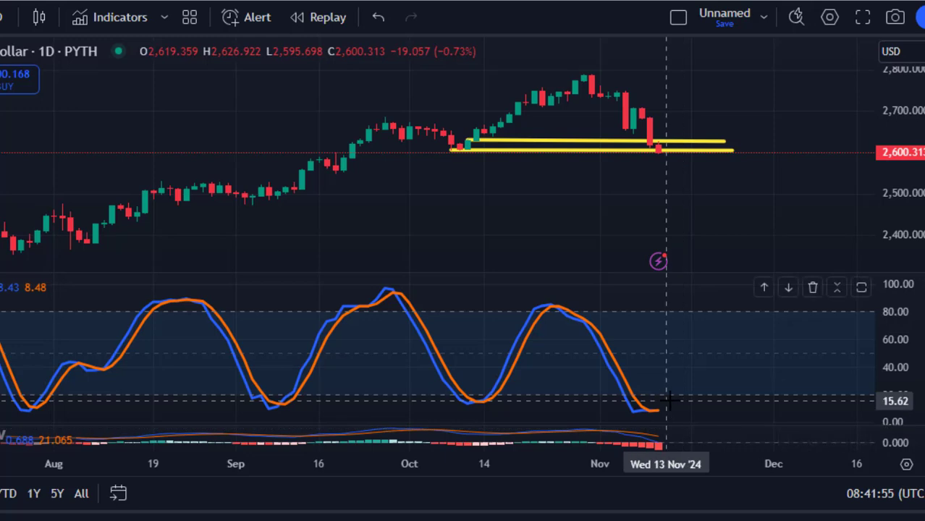
pyautogui.moveTo(658, 400)
pyautogui.mouseDown()
pyautogui.moveTo(620, 403)
pyautogui.moveTo(647, 422)
pyautogui.moveTo(687, 419)
pyautogui.moveTo(706, 406)
pyautogui.mouseUp()
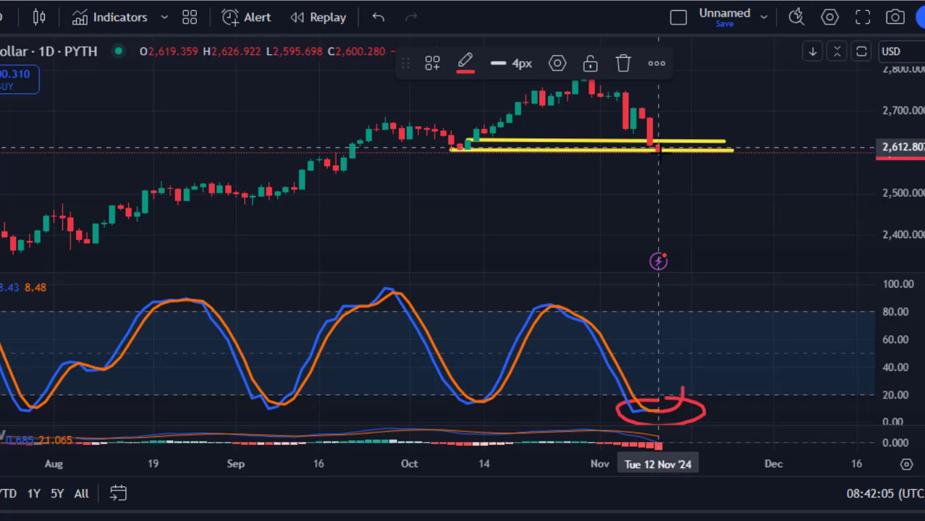
# - Brush a projection from the 12 November candle dipping below the yellow zone, rising to about 2,690 and falling to about 2,450, and delete it
pyautogui.moveTo(675, 169)
pyautogui.mouseDown()
pyautogui.moveTo(716, 117)
pyautogui.moveTo(756, 213)
pyautogui.mouseUp()
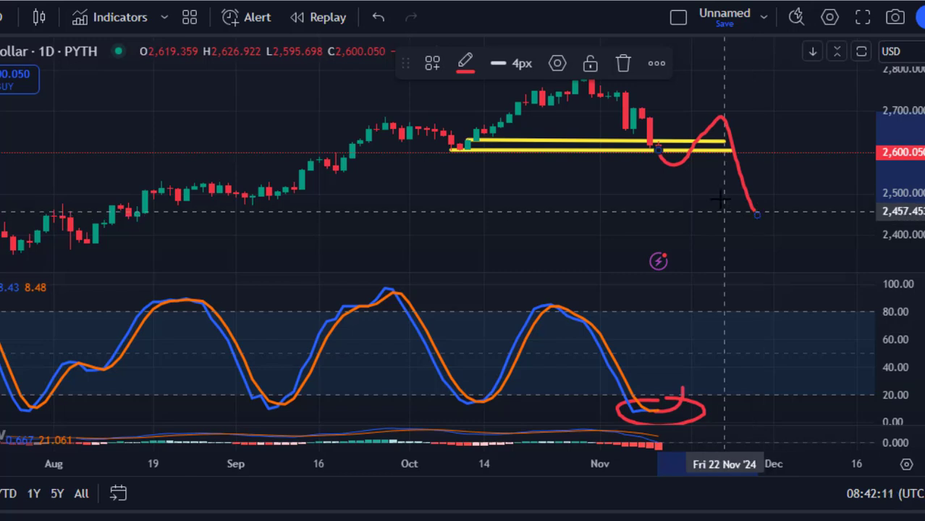
pyautogui.click(623, 61)
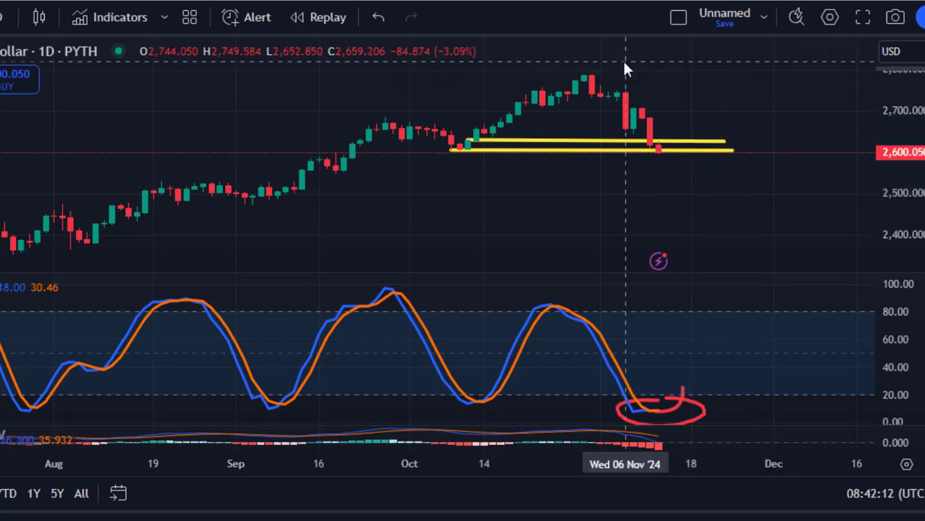
# - Delete the red upturn stroke and the red circle around the oscillator's November low
pyautogui.click(685, 407)
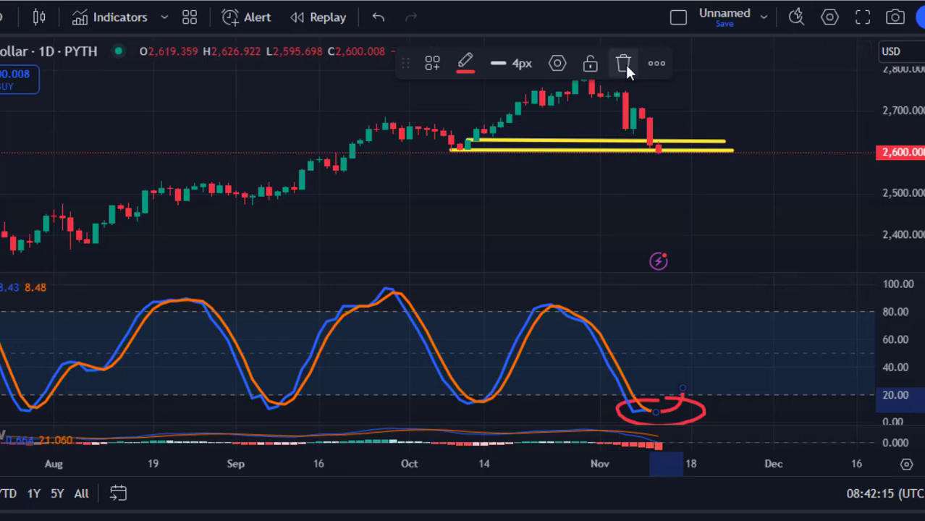
pyautogui.click(625, 62)
pyautogui.click(701, 413)
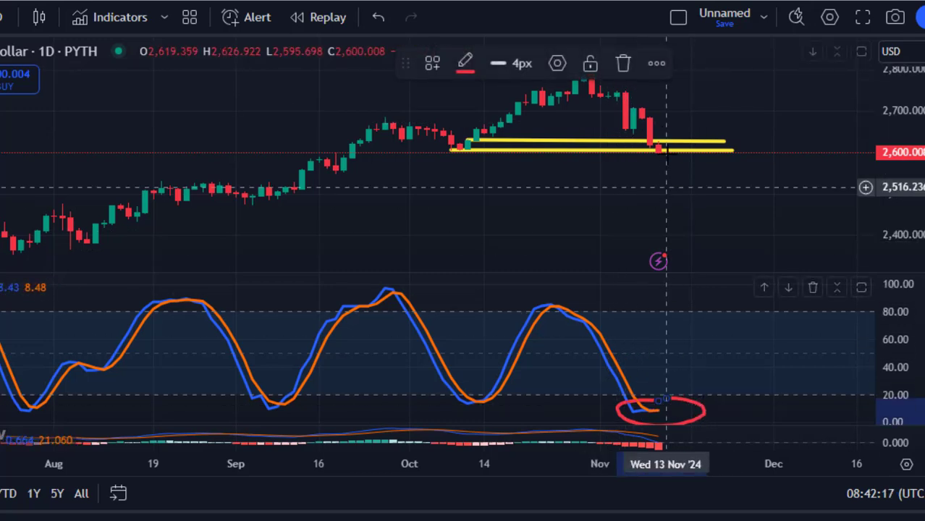
pyautogui.click(624, 64)
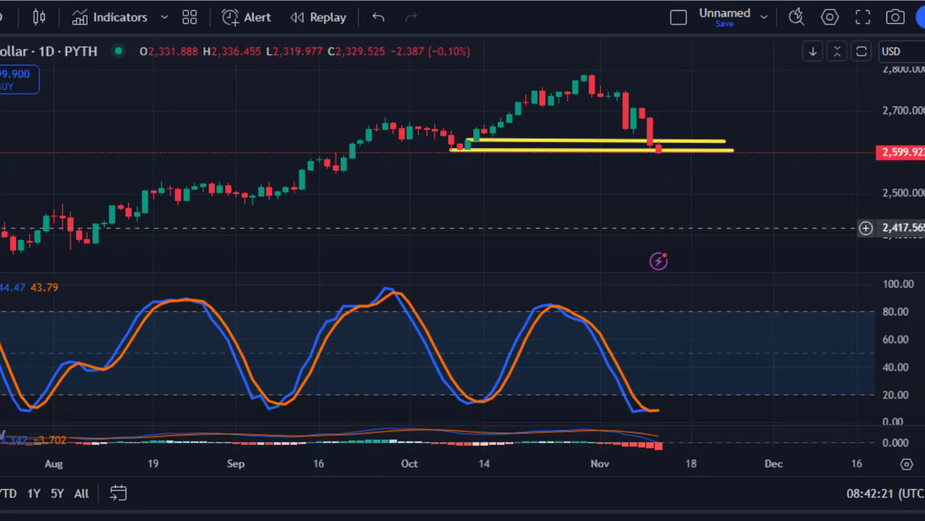
# - Brush another price projection from the 12 November candle ending below 2,400, and delete it
pyautogui.moveTo(656, 149)
pyautogui.mouseDown()
pyautogui.moveTo(670, 166)
pyautogui.moveTo(687, 160)
pyautogui.moveTo(724, 107)
pyautogui.moveTo(745, 120)
pyautogui.moveTo(762, 208)
pyautogui.moveTo(783, 252)
pyautogui.mouseUp()
pyautogui.click(623, 63)
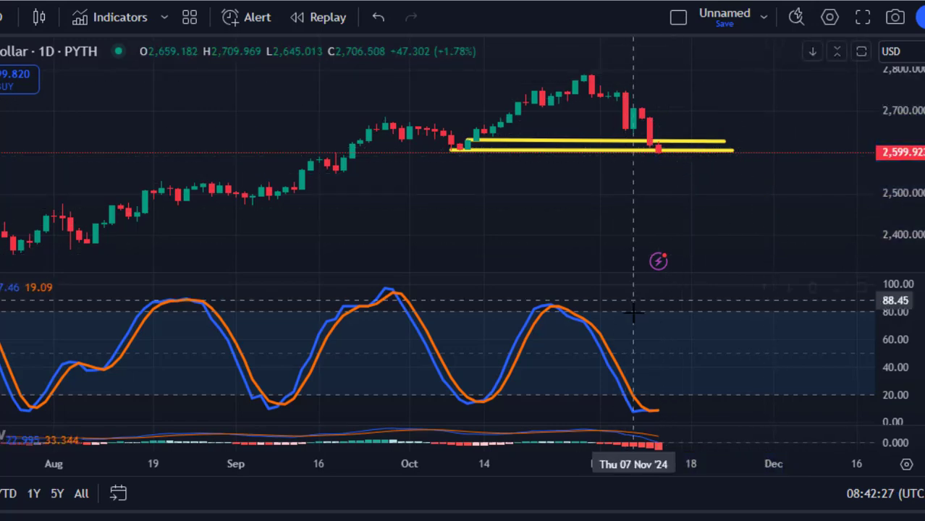
# - Shrink the oscillator pane to enlarge the MACD pane, and brush a U-shaped curve under its red November bars back up to zero
pyautogui.moveTo(636, 300); pyautogui.dragTo(648, 268)
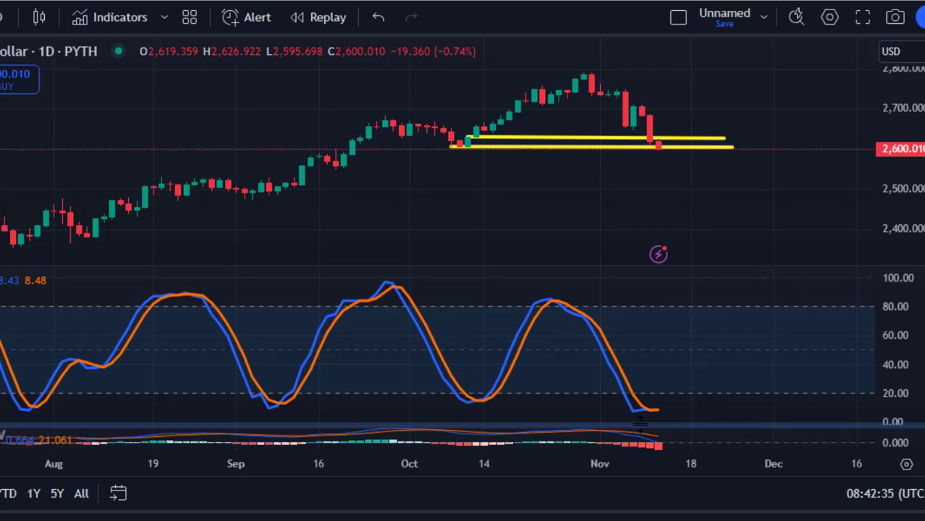
pyautogui.moveTo(640, 425); pyautogui.dragTo(642, 291)
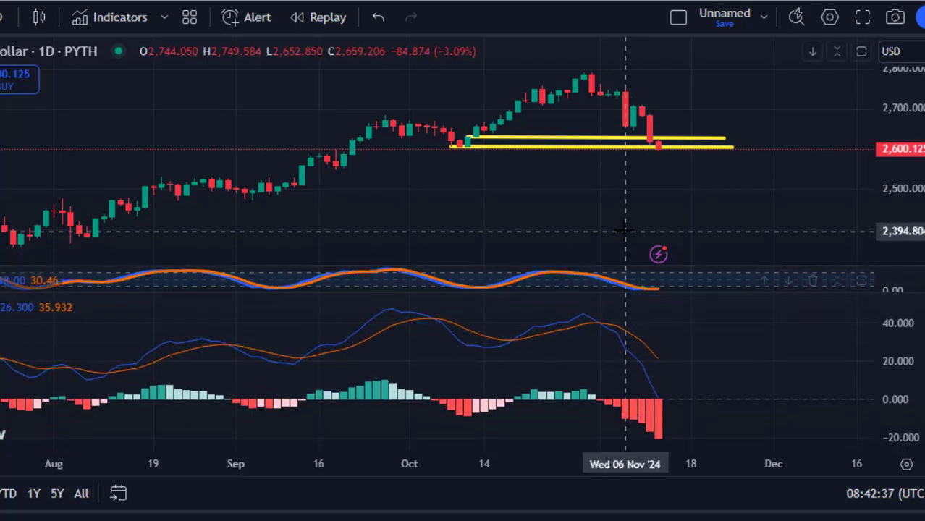
pyautogui.scroll(-2, 624, 230)
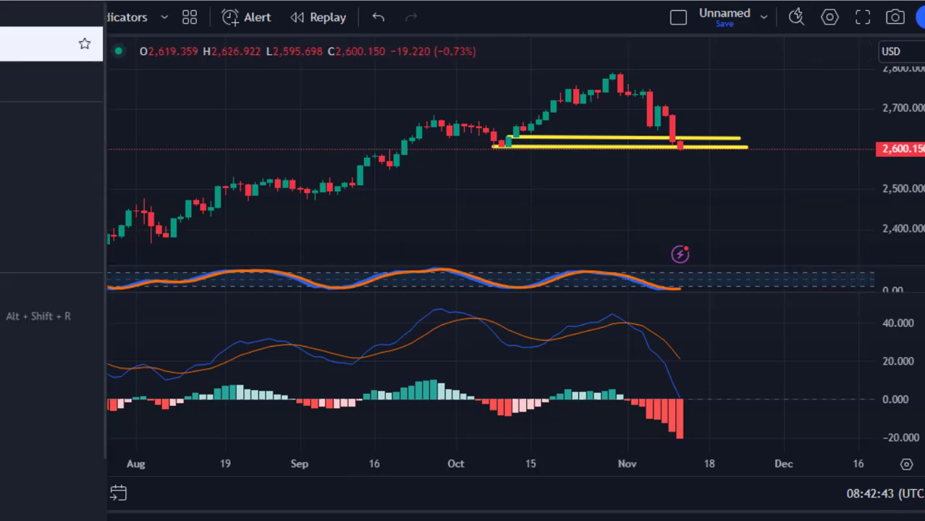
pyautogui.click(181, 113)
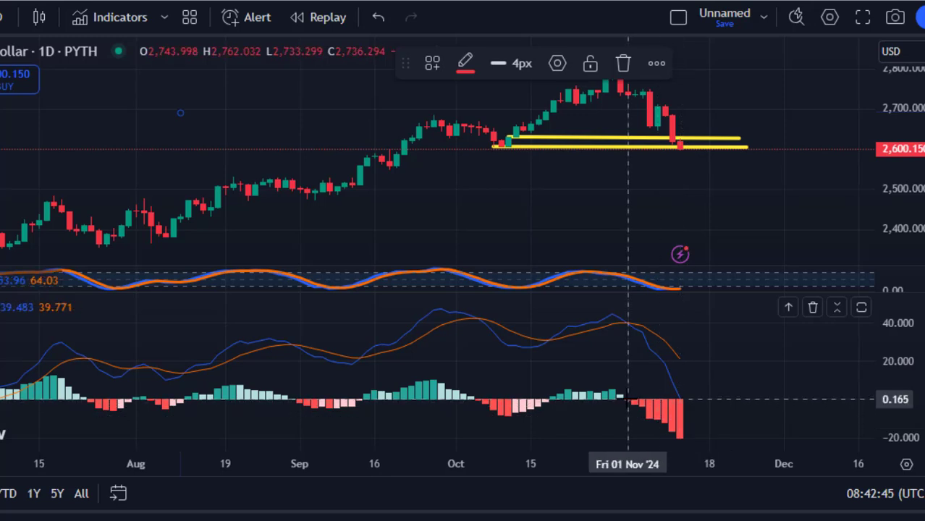
pyautogui.moveTo(627, 403)
pyautogui.mouseDown()
pyautogui.moveTo(646, 434)
pyautogui.moveTo(713, 451)
pyautogui.moveTo(755, 412)
pyautogui.mouseUp()
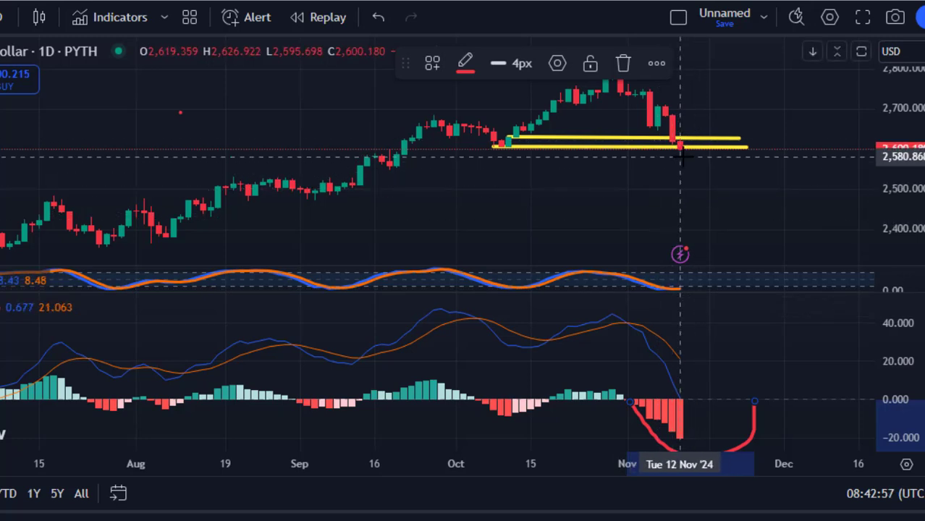
# - Brush a projection from about 2,580 rising to about 2,685 and falling to about 2,390, and delete it and the MACD curve
pyautogui.moveTo(681, 151)
pyautogui.mouseDown()
pyautogui.moveTo(735, 136)
pyautogui.moveTo(749, 104)
pyautogui.moveTo(792, 233)
pyautogui.mouseUp()
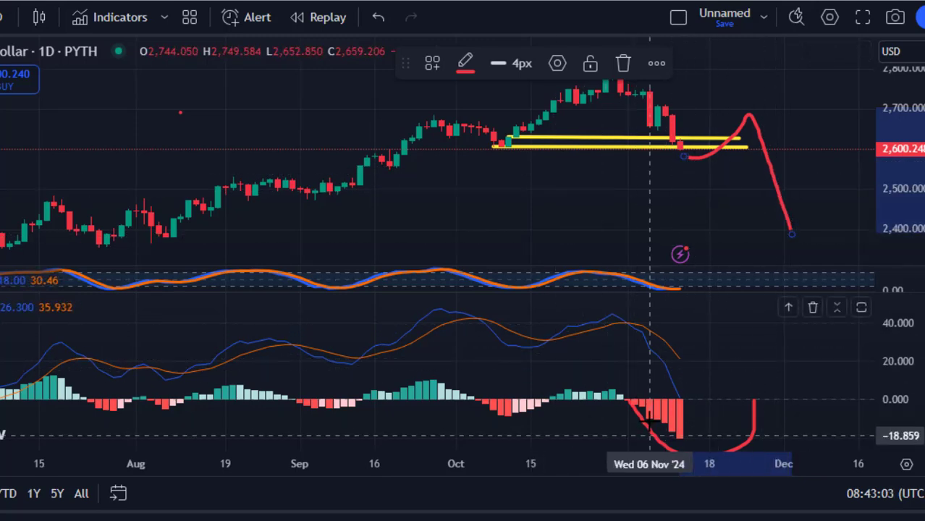
pyautogui.click(625, 64)
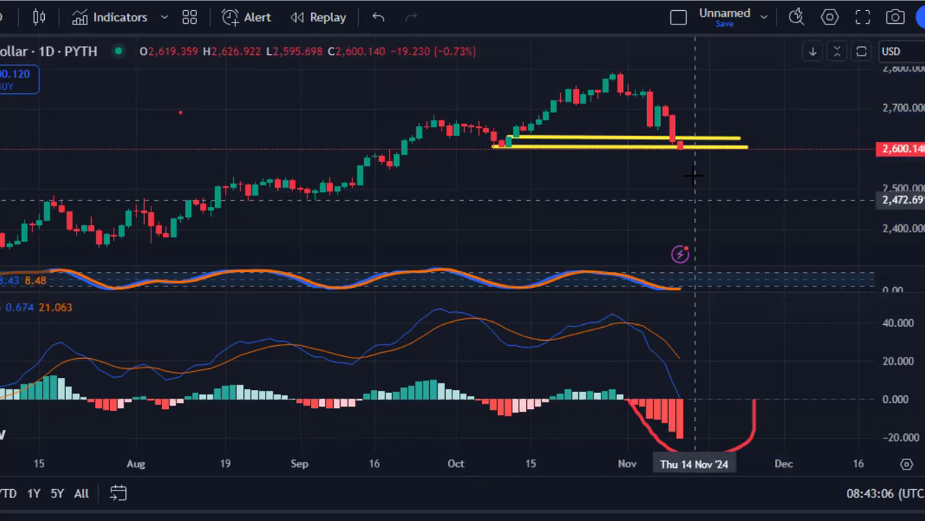
pyautogui.click(656, 434)
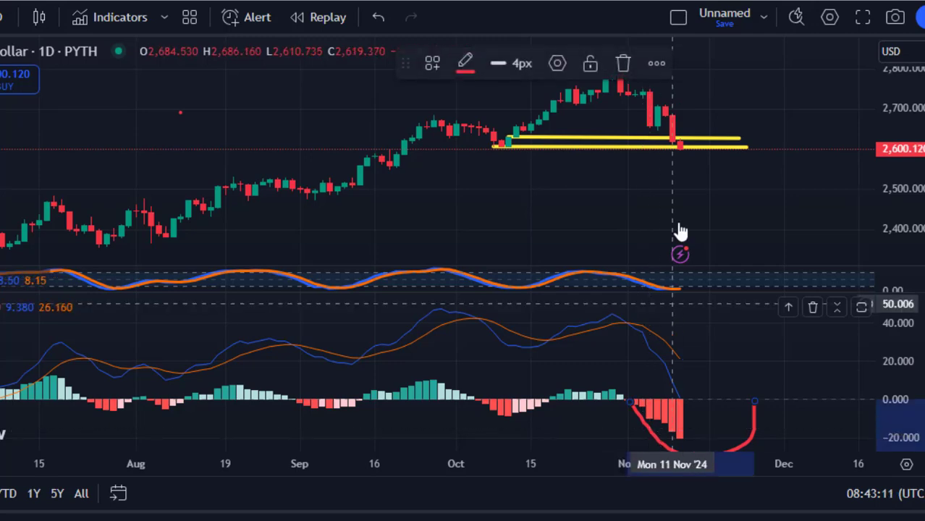
pyautogui.click(630, 62)
# - Draw a rising yellow trend line over the price highs from about 2,672 on 26 September to about 2,793 on 31 October
pyautogui.scroll(-3, 674, 306)
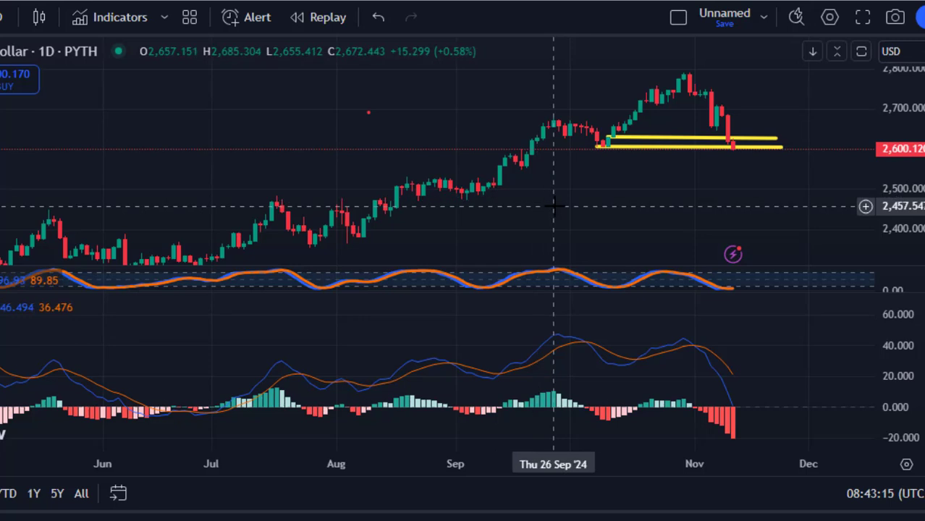
pyautogui.scroll(2, 533, 207)
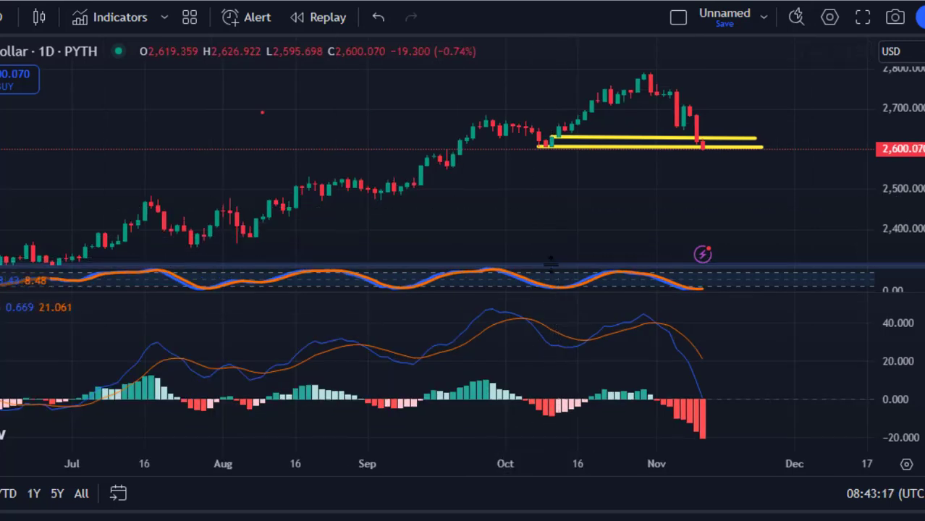
pyautogui.hscroll(-3, 496, 217)
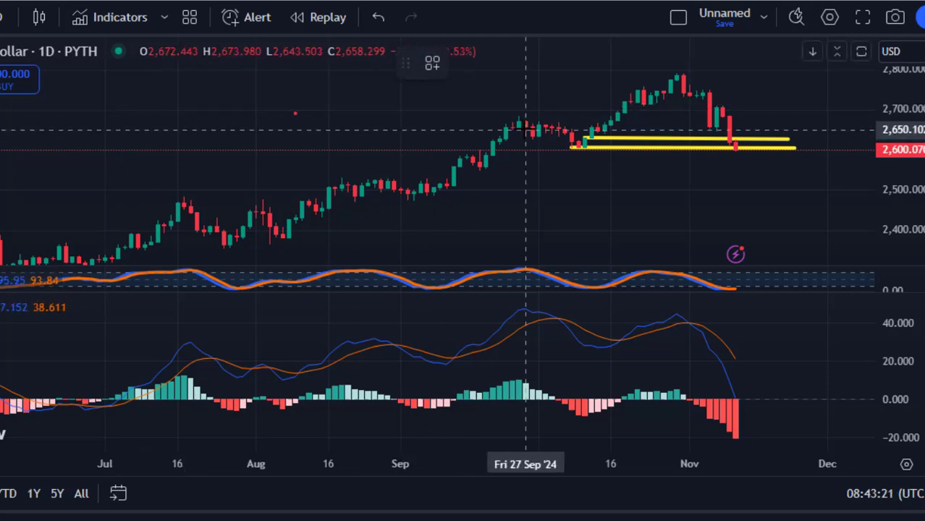
pyautogui.moveTo(519, 121)
pyautogui.mouseDown()
pyautogui.moveTo(713, 89)
pyautogui.moveTo(684, 72)
pyautogui.mouseUp()
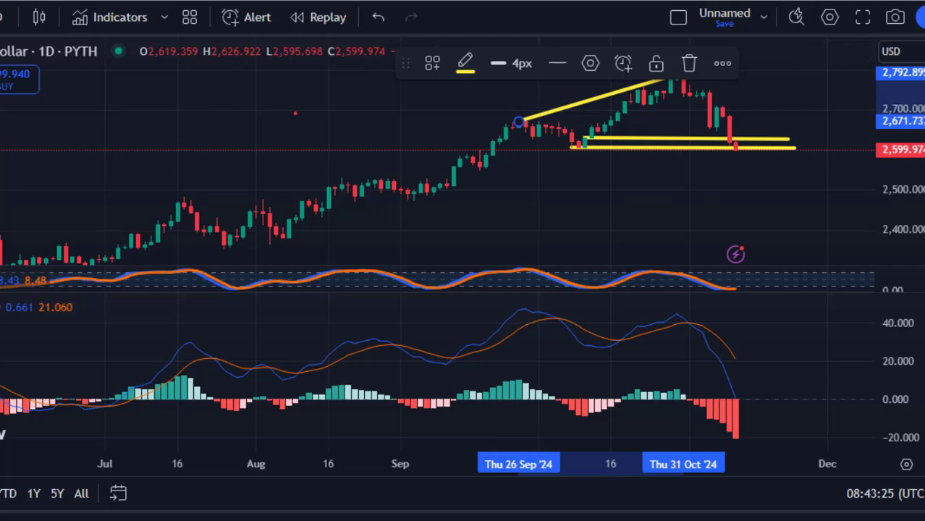
# - Draw a declining yellow line over the MACD histogram peaks from about 10.58 on 26 September to about 5.59 on 31 October
pyautogui.click(237, 218)
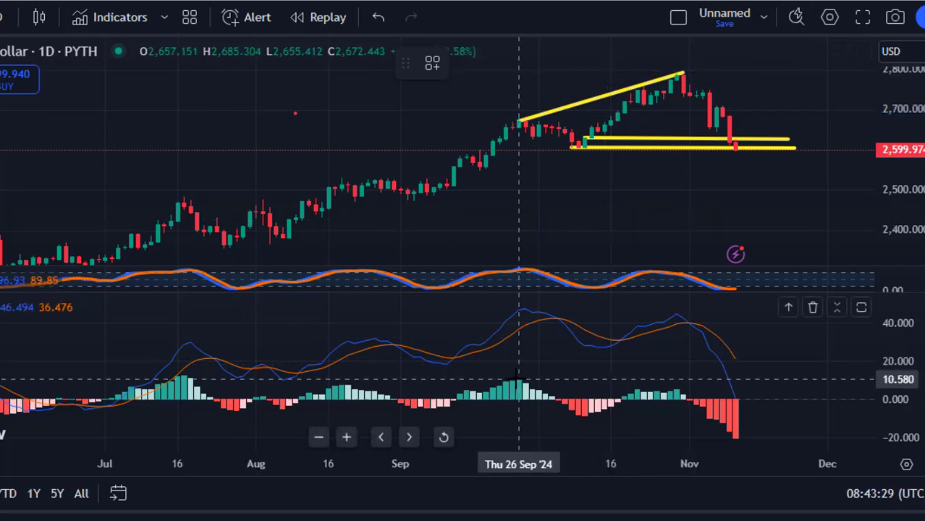
pyautogui.moveTo(519, 378); pyautogui.dragTo(684, 389)
pyautogui.click(681, 181)
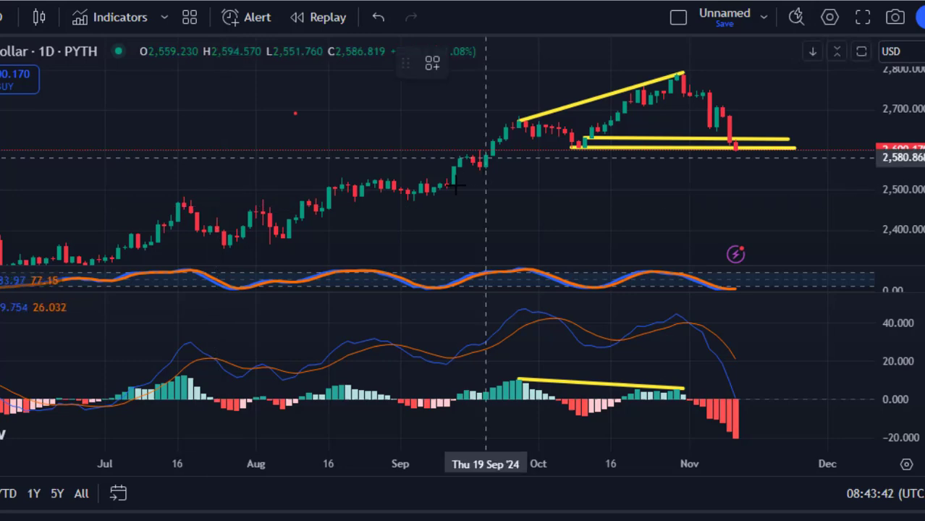
# - Draw a rising yellow trend line under the lows from about 2,371 on 7 August to about 2,719 on 8 November, and delete it
pyautogui.click(282, 241)
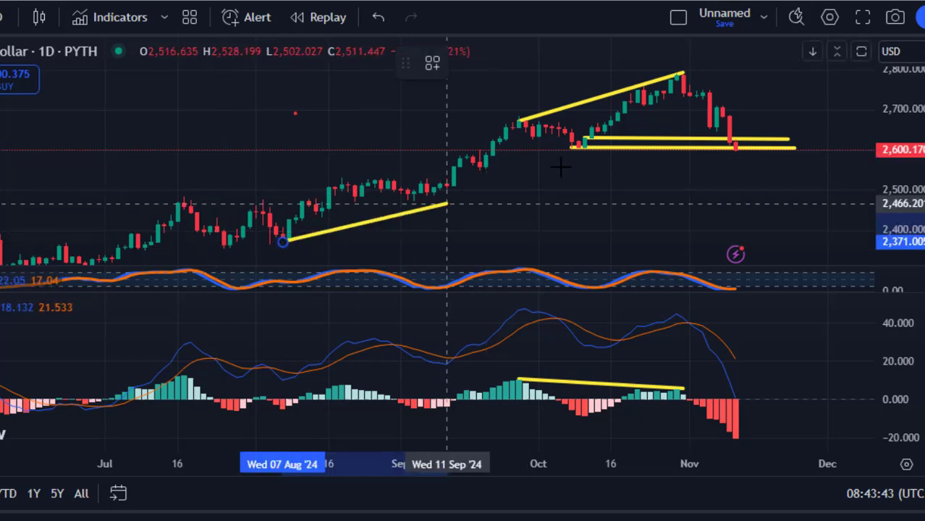
pyautogui.click(723, 103)
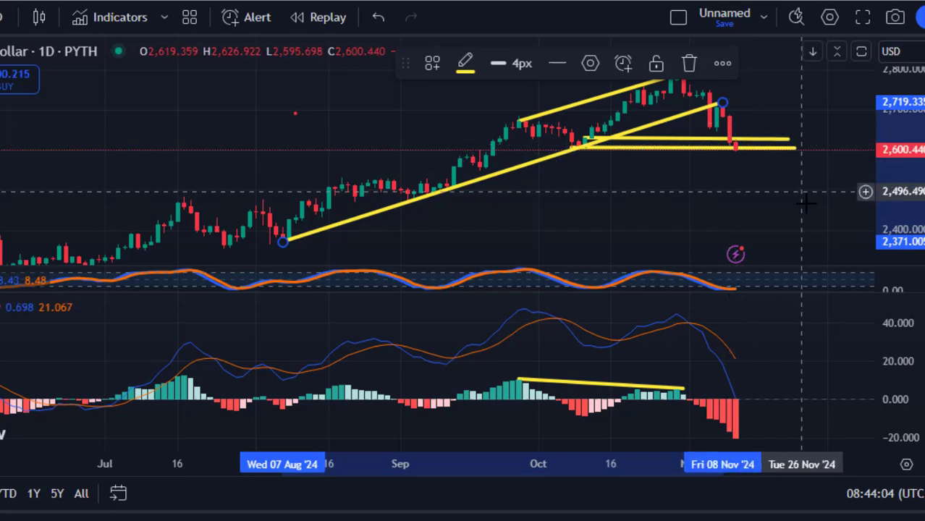
pyautogui.click(689, 64)
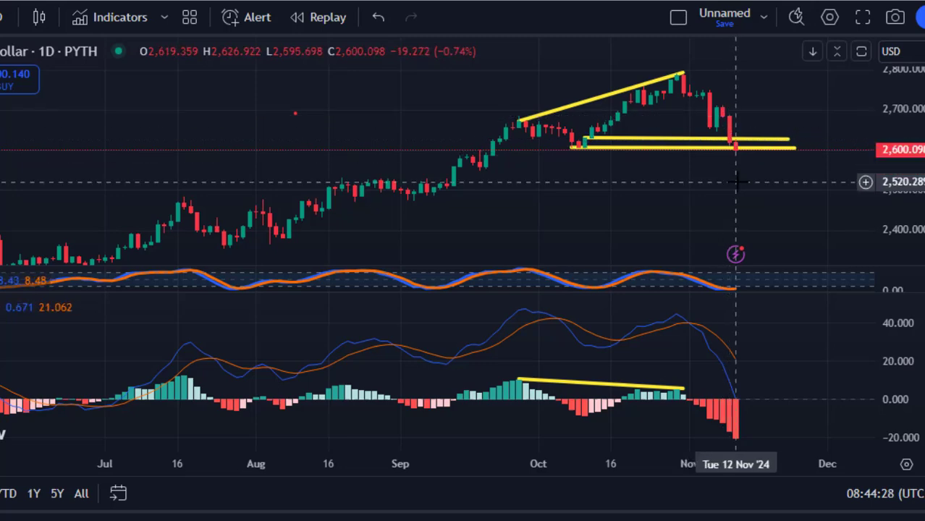
# - Delete the declining yellow line on the MACD histogram
pyautogui.click(672, 388)
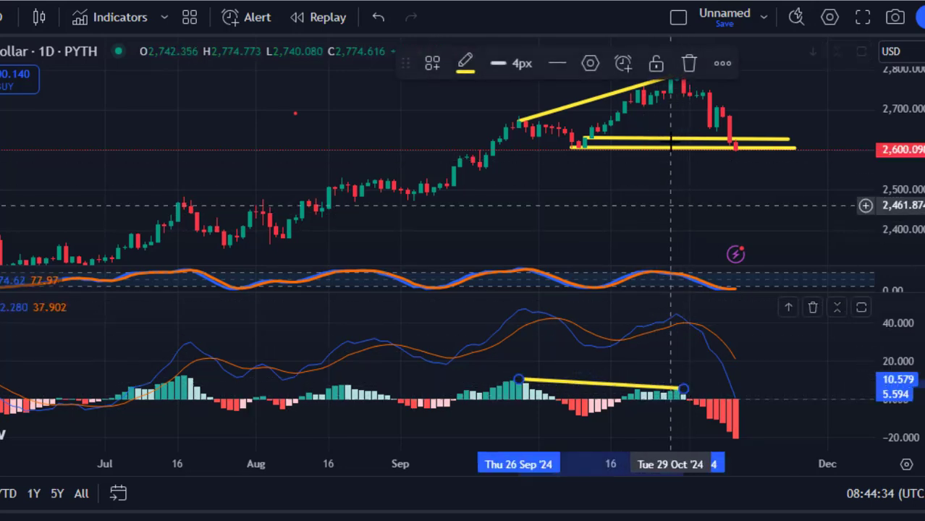
pyautogui.click(692, 64)
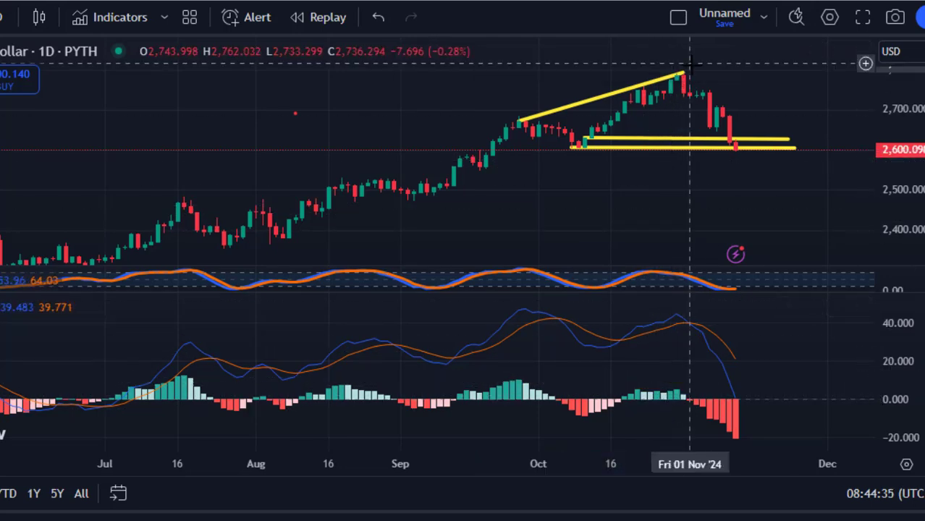
pyautogui.click(7, 27)
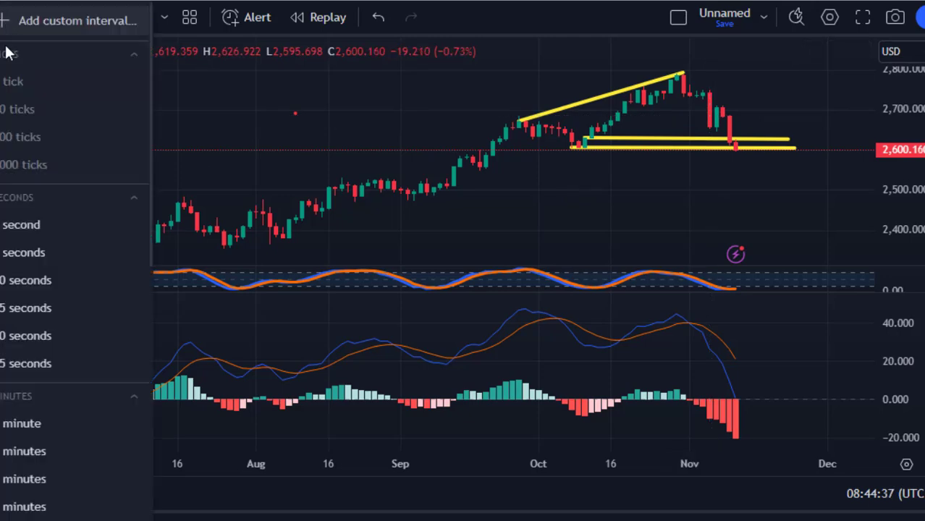
pyautogui.click(217, 142)
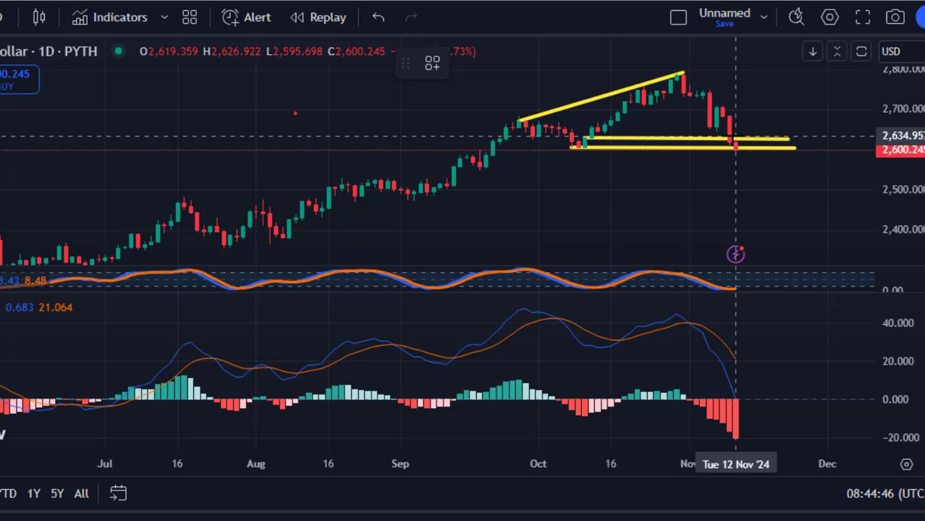
# - Sketch a red price projection dipping to about 2,555, rebounding to about 2,680 and falling to about 2,412 on 27 November, and delete it
pyautogui.click(736, 137)
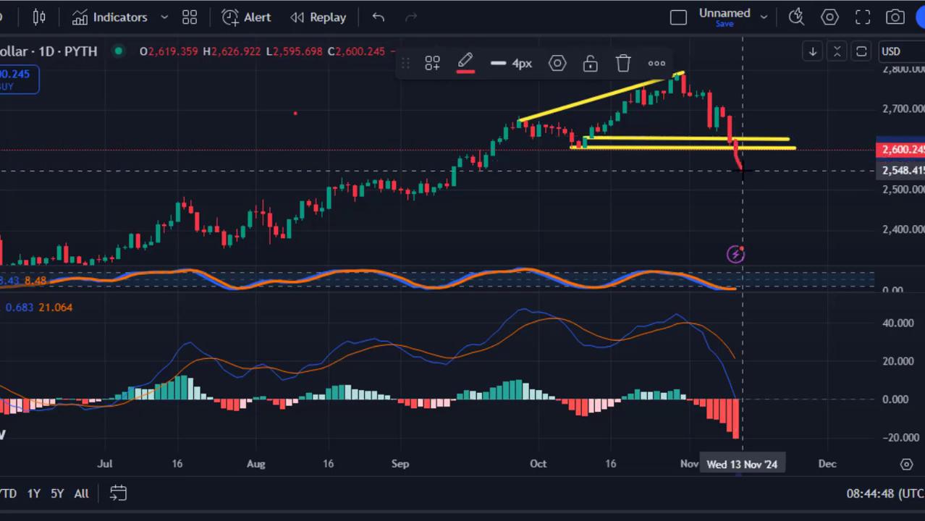
pyautogui.moveTo(750, 164)
pyautogui.mouseDown()
pyautogui.moveTo(777, 115)
pyautogui.moveTo(807, 210)
pyautogui.mouseUp()
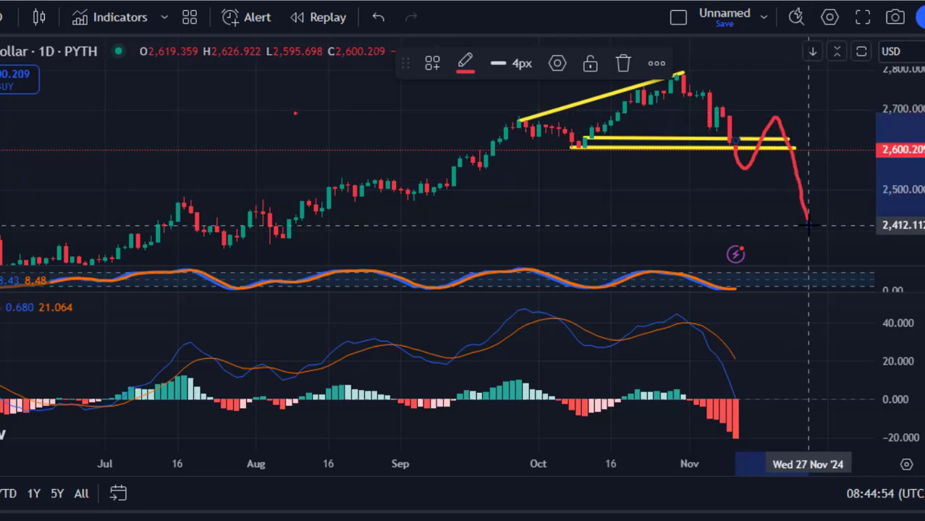
pyautogui.moveTo(809, 225); pyautogui.dragTo(809, 225)
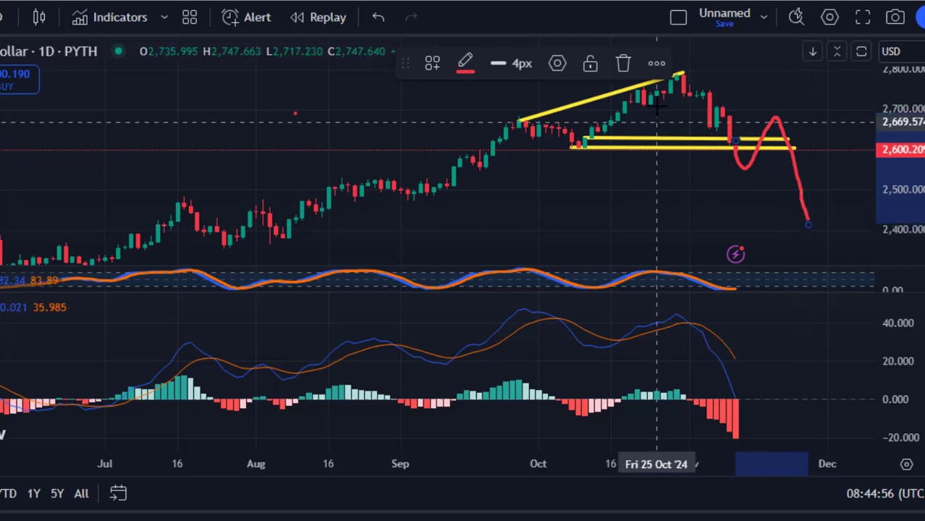
pyautogui.click(624, 64)
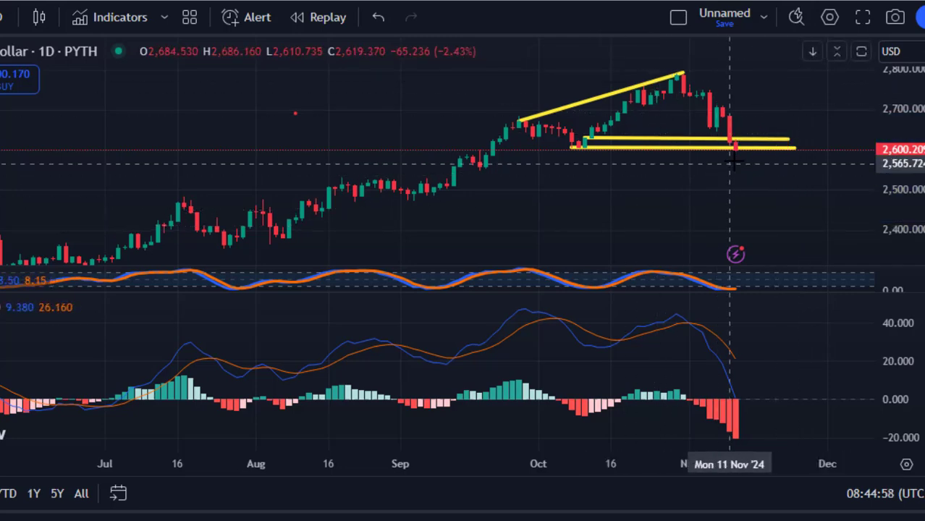
# - Circle the area just below the support zone, sketch a red decline from about 2,782 on 31 October into it, and delete both drawings
pyautogui.moveTo(731, 149)
pyautogui.mouseDown()
pyautogui.moveTo(760, 186)
pyautogui.moveTo(753, 153)
pyautogui.moveTo(736, 149)
pyautogui.mouseUp()
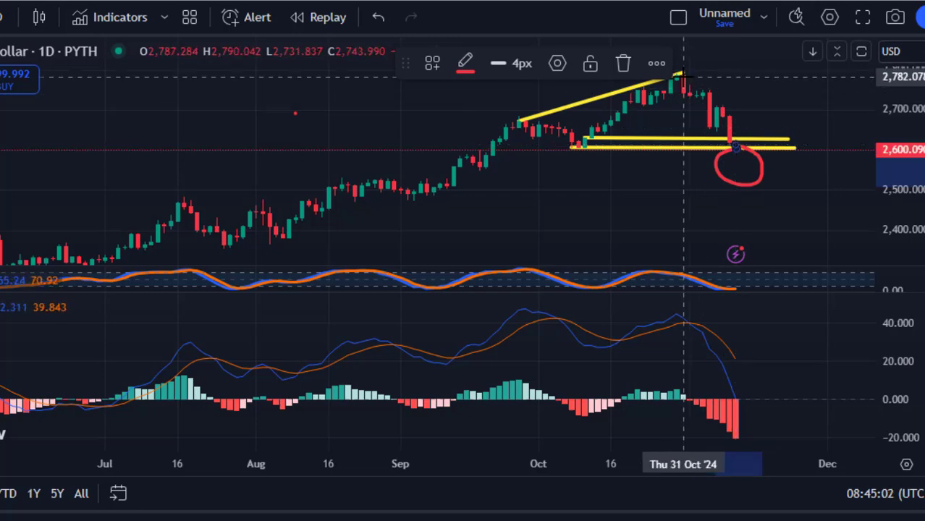
pyautogui.moveTo(682, 76); pyautogui.dragTo(746, 164)
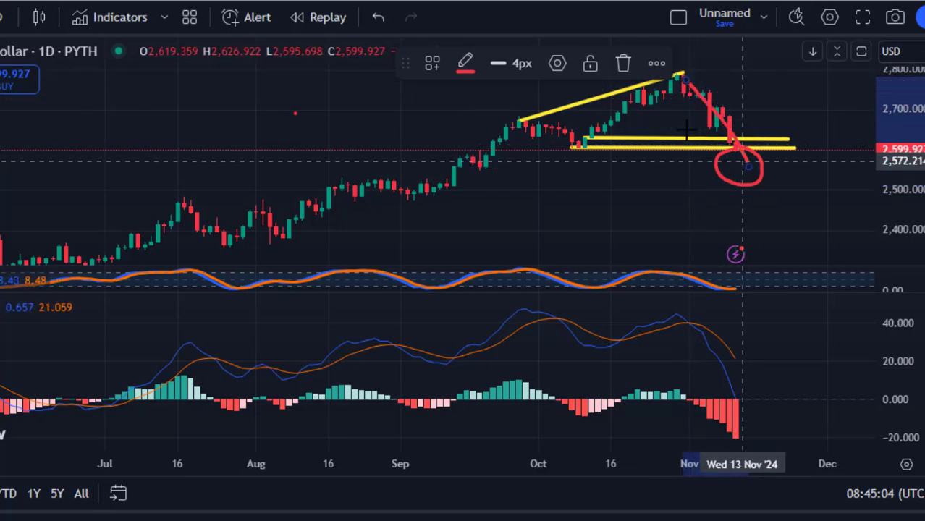
pyautogui.click(624, 63)
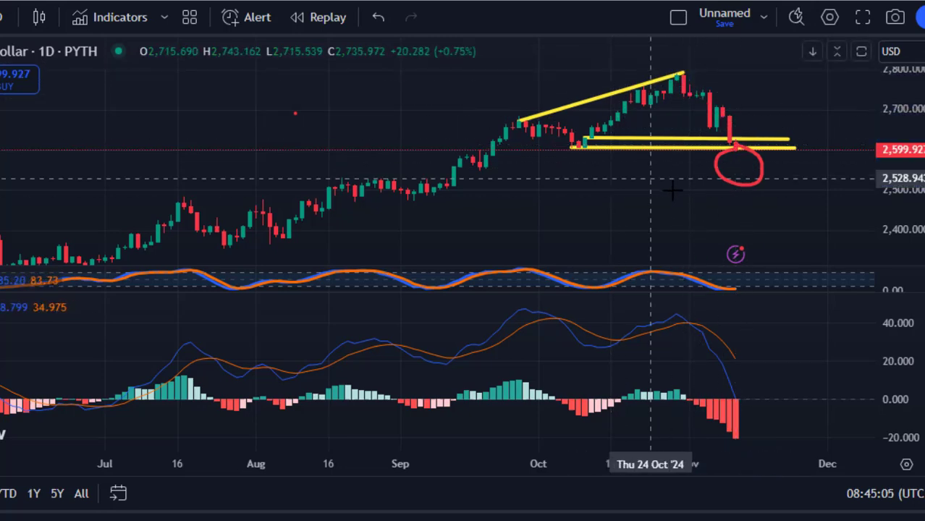
pyautogui.click(739, 186)
pyautogui.click(624, 64)
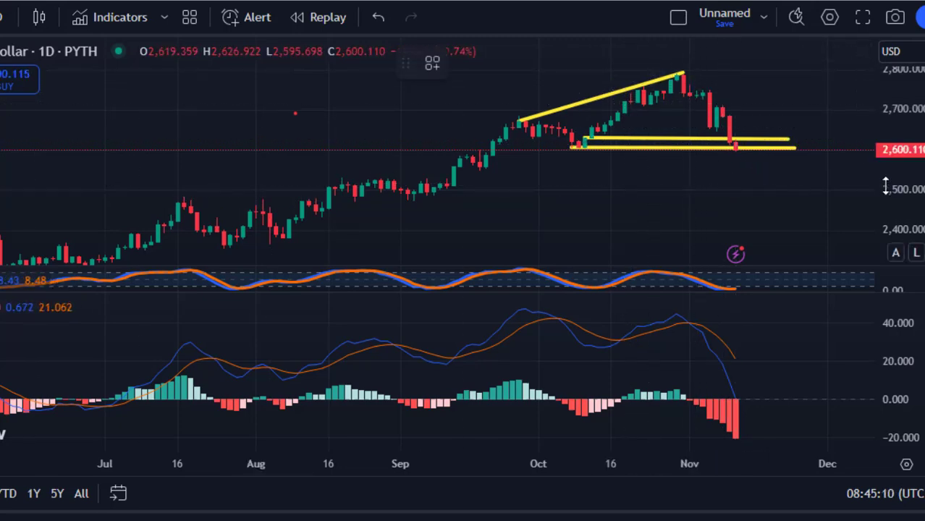
# - Sketch a red projection from about 2,760 in early November down to about 2,490, up to about 2,670 and down to about 2,385
pyautogui.moveTo(690, 86)
pyautogui.mouseDown()
pyautogui.moveTo(749, 192)
pyautogui.moveTo(790, 139)
pyautogui.mouseUp()
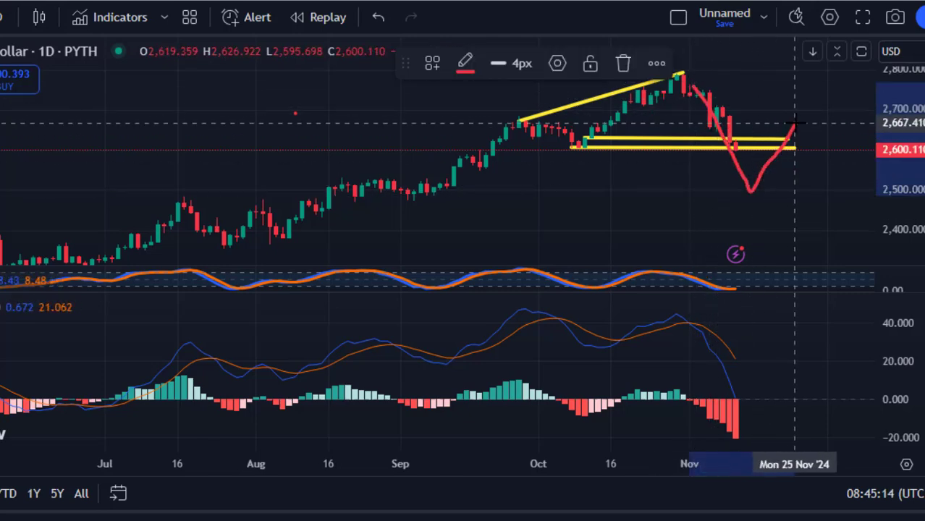
pyautogui.moveTo(818, 153); pyautogui.dragTo(838, 236)
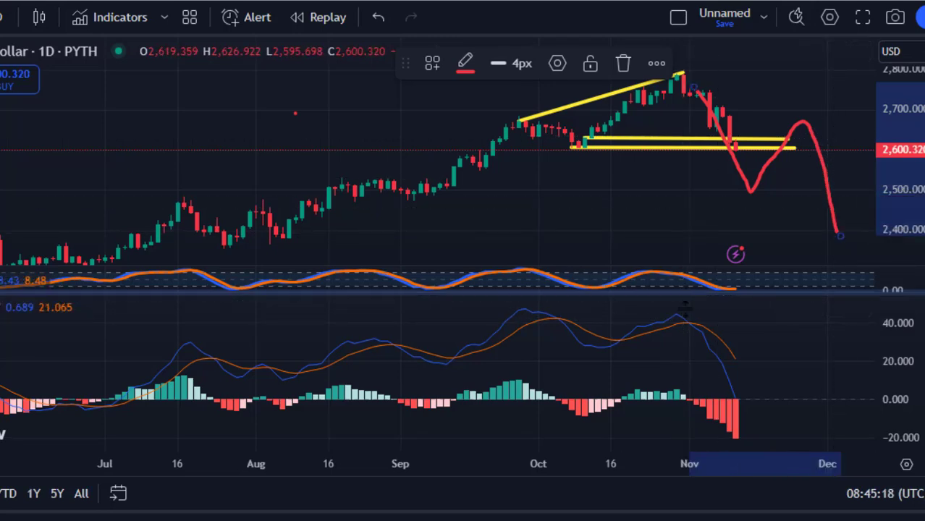
# - Shrink the MACD and stochastic panes to enlarge the price pane, and delete the red price projection
pyautogui.moveTo(684, 308); pyautogui.dragTo(682, 434)
pyautogui.moveTo(677, 264); pyautogui.dragTo(677, 401)
pyautogui.scroll(2, 572, 255)
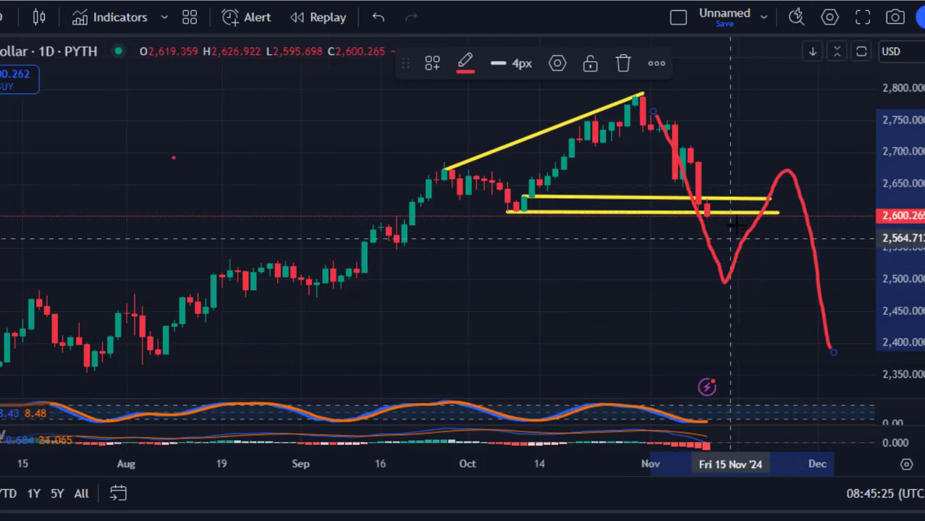
pyautogui.click(627, 63)
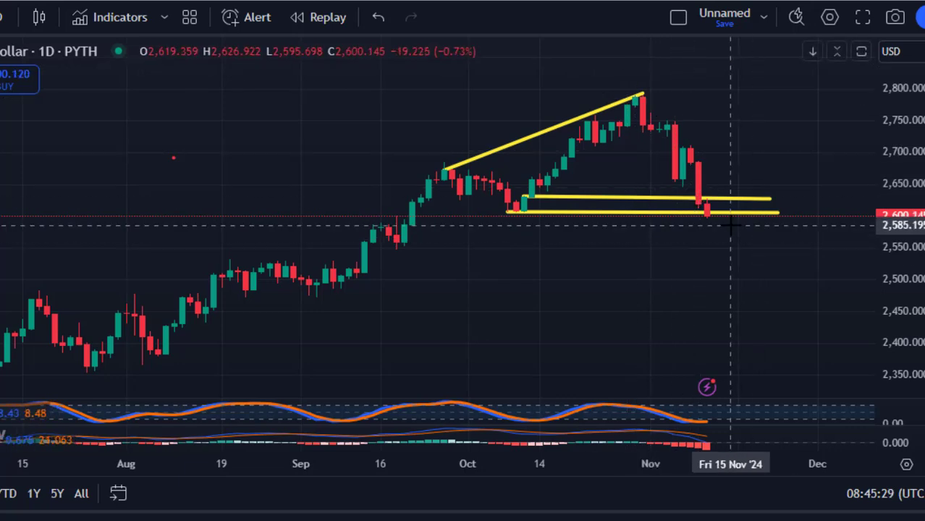
# - Switch the chart to the weekly timeframe
pyautogui.click(6, 17)
pyautogui.scroll(-8, 85, 333)
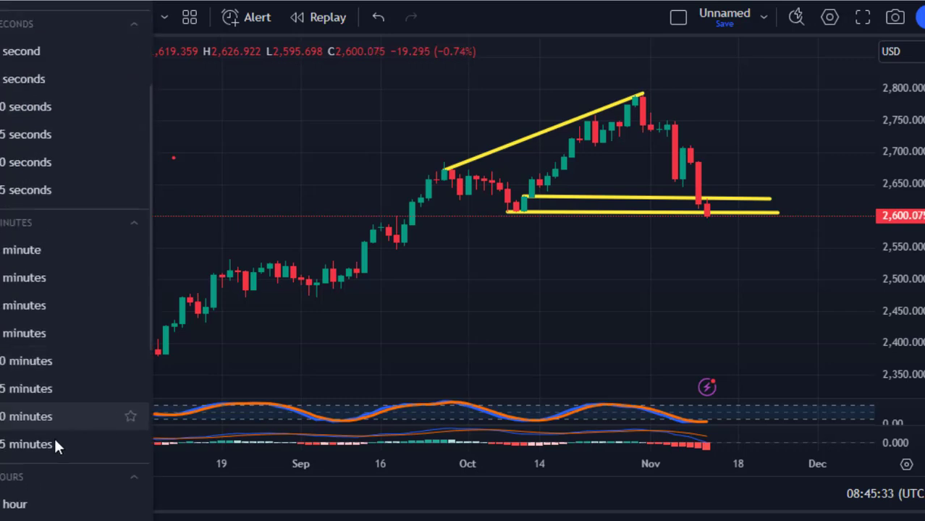
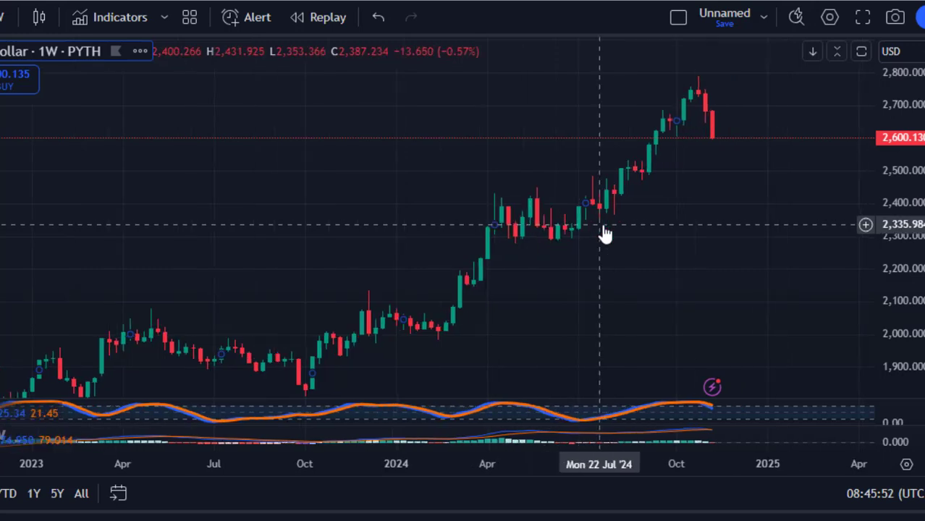
pyautogui.scroll(1, 480, 232)
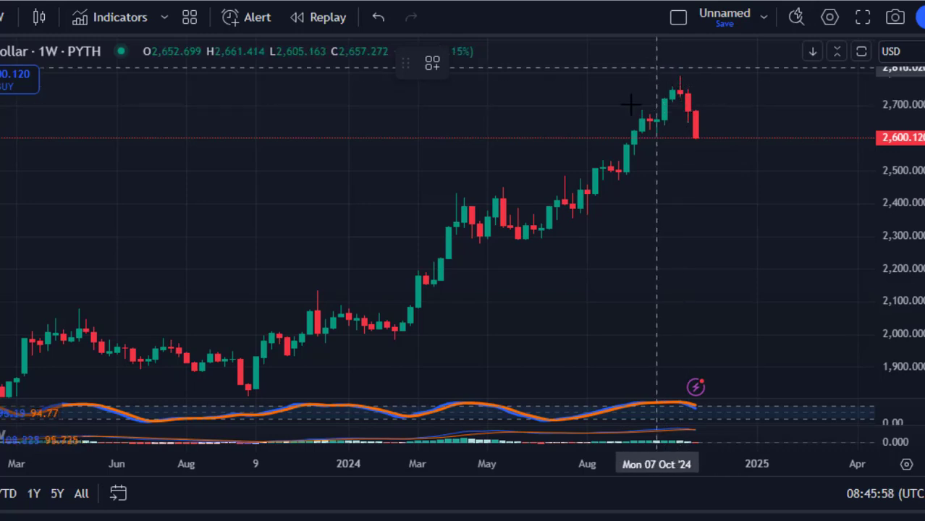
# - Trace the weekly decline since 28 October, sketch a red drop to about 2,420 and recovery to about 2,808 on 27 January 2025, and delete both
pyautogui.moveTo(680, 76); pyautogui.dragTo(696, 134)
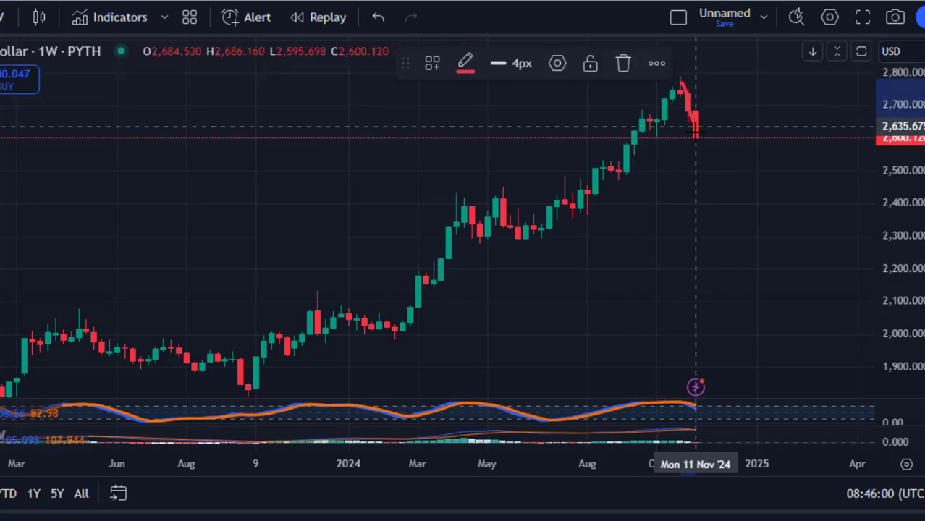
pyautogui.click(627, 63)
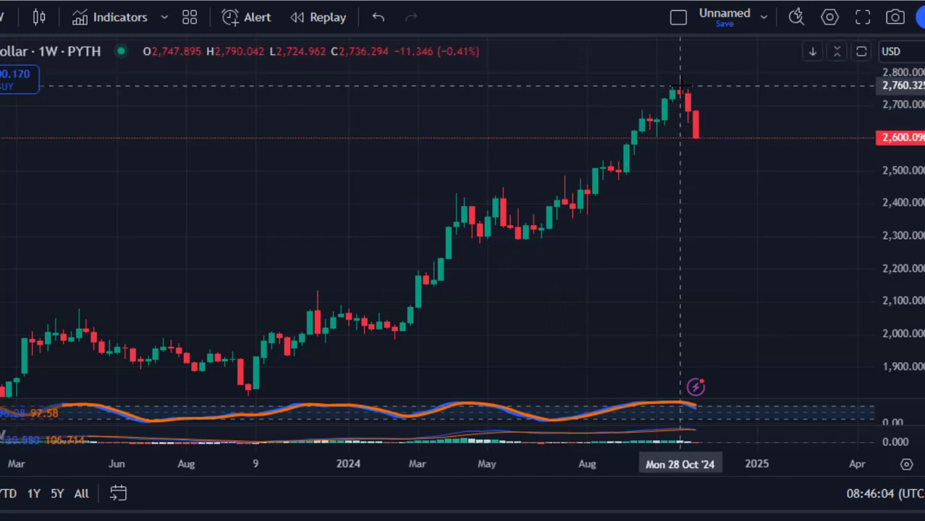
pyautogui.moveTo(681, 85)
pyautogui.mouseDown()
pyautogui.moveTo(740, 200)
pyautogui.moveTo(780, 70)
pyautogui.mouseUp()
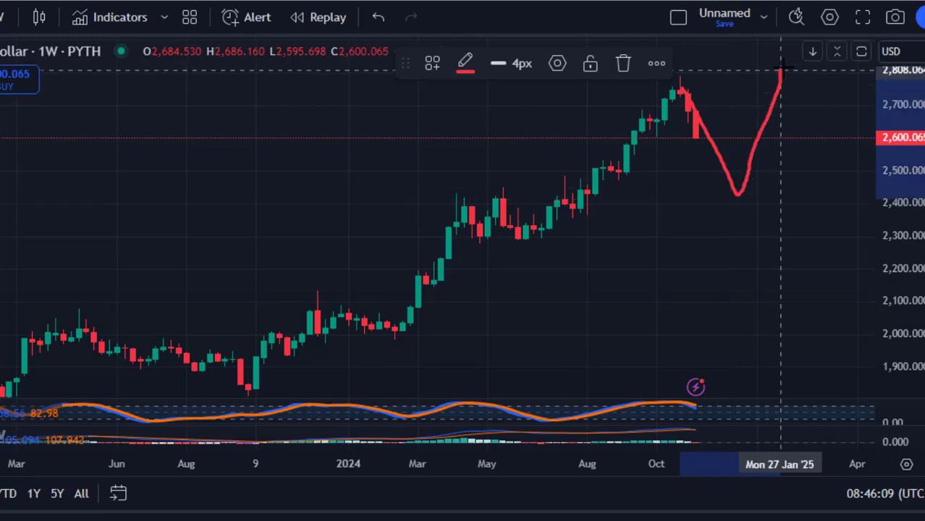
pyautogui.click(623, 64)
# - Enlarge the stochastic pane below the weekly price chart so its lines and levels are readable
pyautogui.moveTo(661, 179); pyautogui.dragTo(656, 203)
pyautogui.scroll(1, 656, 203)
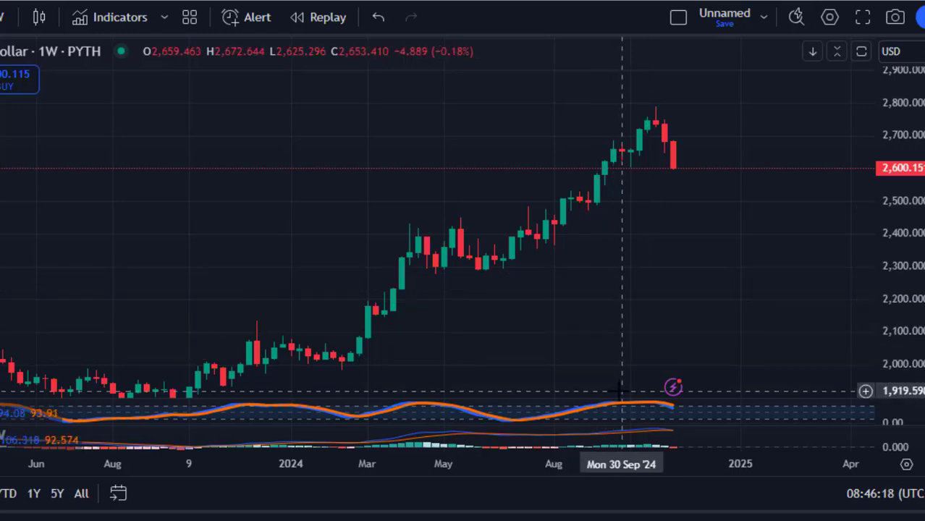
pyautogui.moveTo(615, 400); pyautogui.dragTo(622, 264)
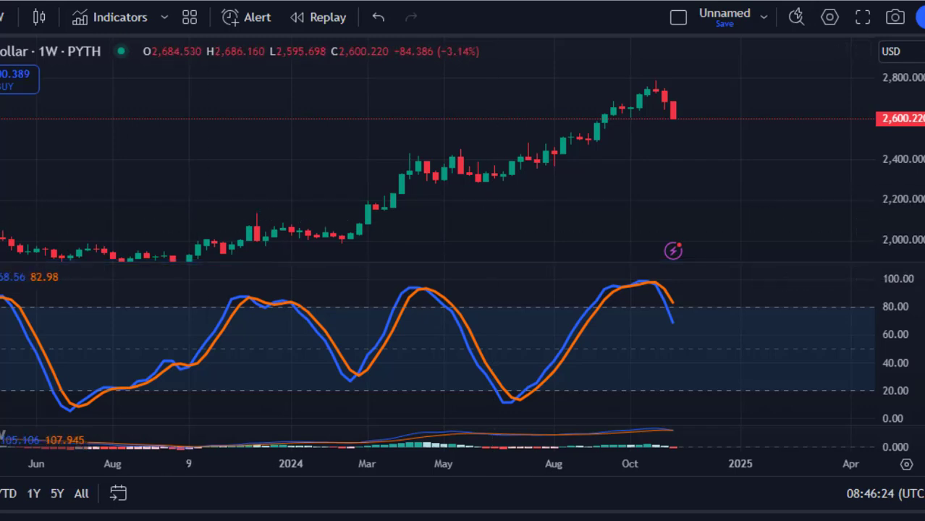
# - Mark the stochastic's latest peak and draw a red line along its 80 level, deleting both markings
pyautogui.moveTo(656, 272)
pyautogui.mouseDown()
pyautogui.moveTo(603, 278)
pyautogui.moveTo(622, 304)
pyautogui.moveTo(664, 304)
pyautogui.moveTo(675, 289)
pyautogui.mouseUp()
pyautogui.press('Delete')
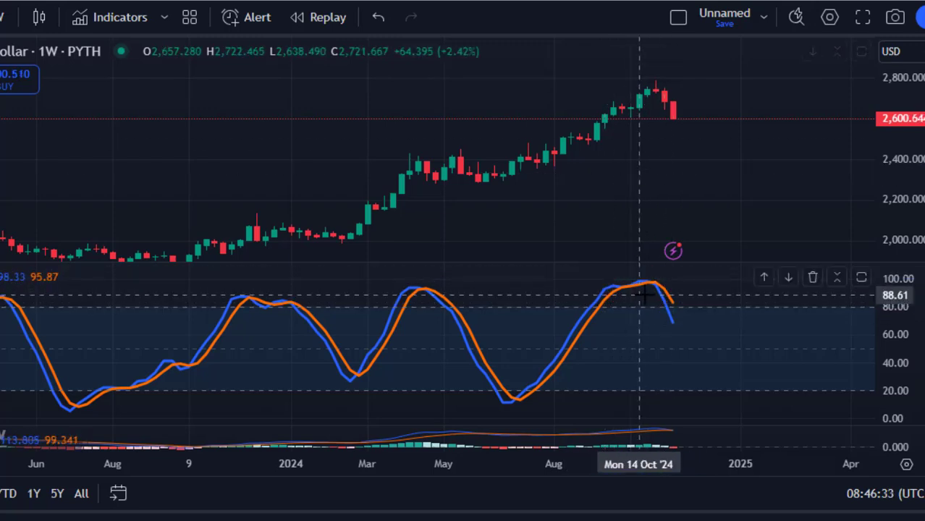
pyautogui.moveTo(622, 308); pyautogui.dragTo(758, 301)
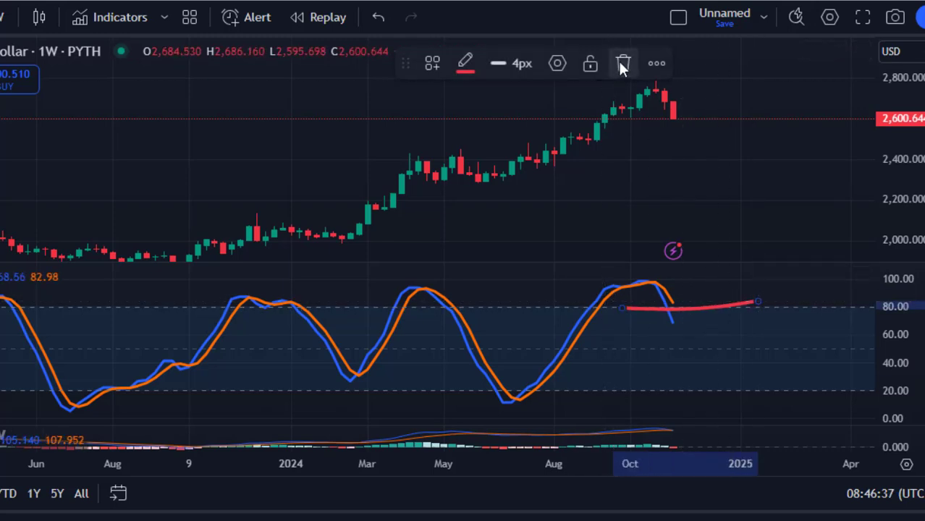
pyautogui.click(620, 62)
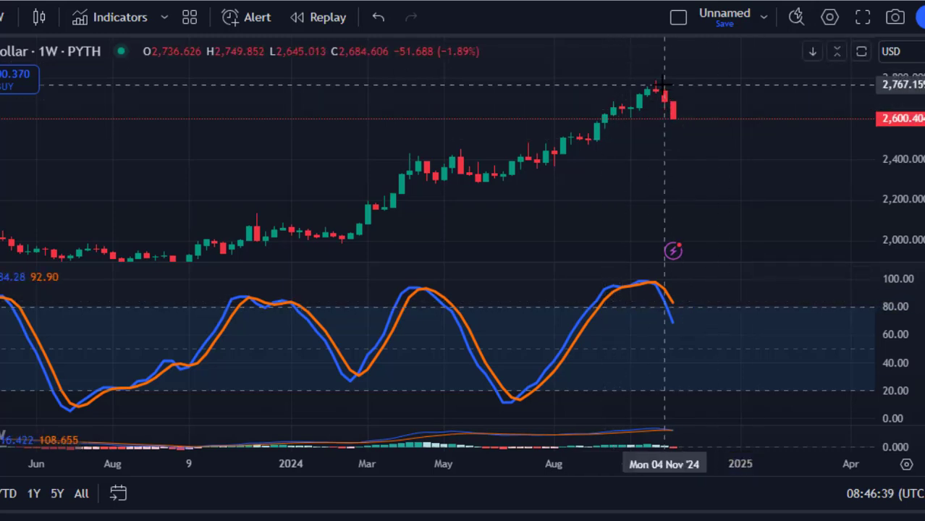
# - Sketch a red decline on the weekly price from about 2,750 on 4 November to about 2,350, and circle the stochastic's latest peak temporarily
pyautogui.moveTo(663, 87); pyautogui.dragTo(698, 170)
pyautogui.moveTo(662, 274)
pyautogui.mouseDown()
pyautogui.moveTo(616, 282)
pyautogui.moveTo(664, 307)
pyautogui.moveTo(681, 294)
pyautogui.moveTo(656, 273)
pyautogui.mouseUp()
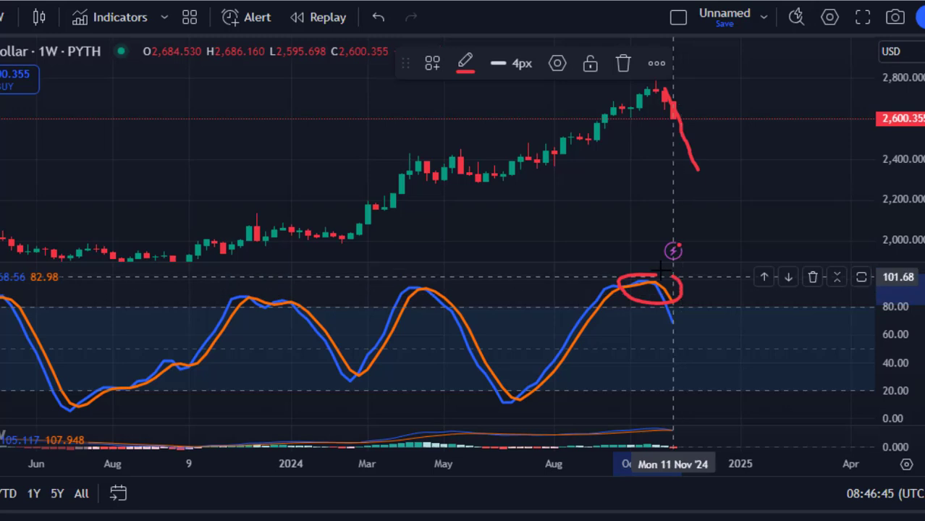
pyautogui.click(623, 63)
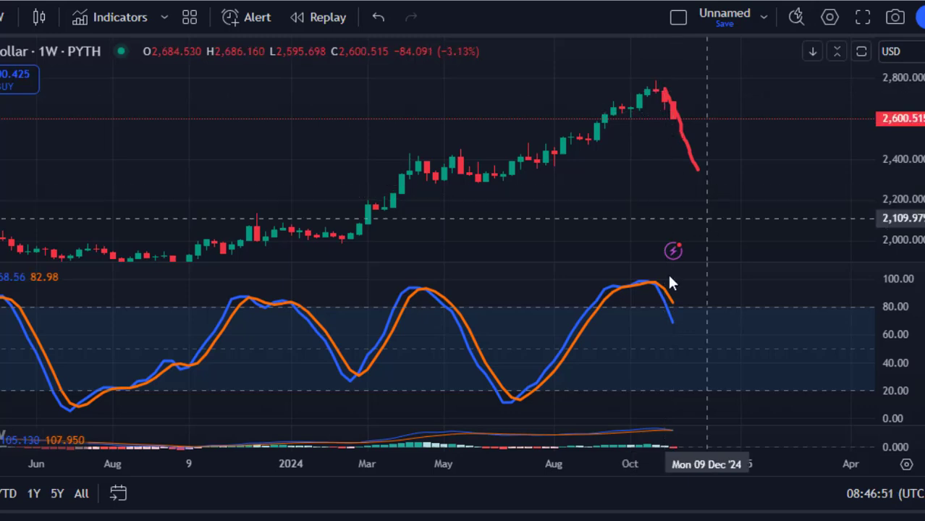
# - Sketch a red stochastic decline from about 95 to about 6 in late December, delete it, and shrink the stochastic pane
pyautogui.moveTo(654, 282); pyautogui.dragTo(724, 410)
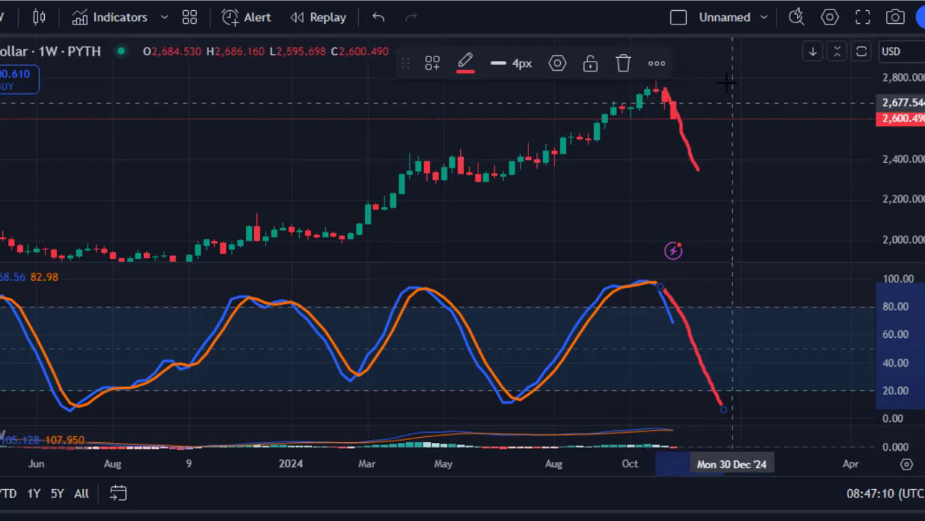
pyautogui.click(627, 61)
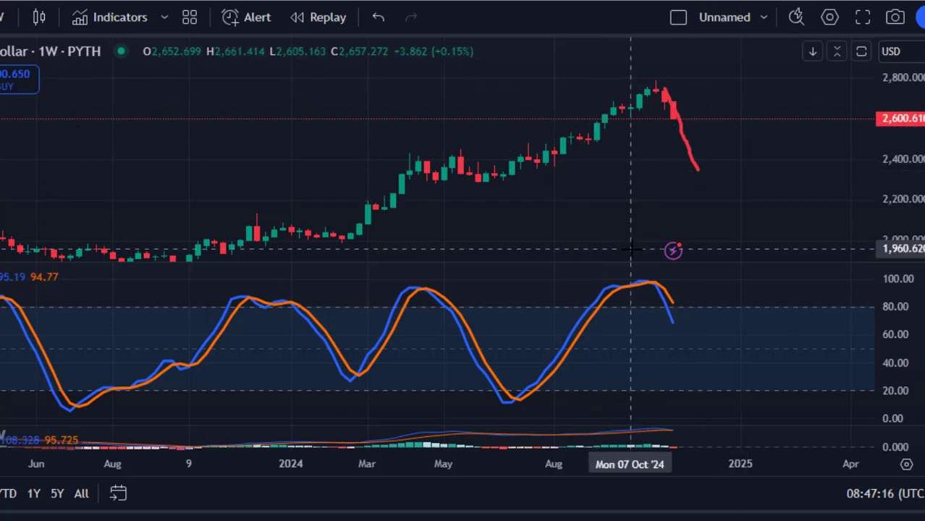
pyautogui.moveTo(647, 264); pyautogui.dragTo(652, 333)
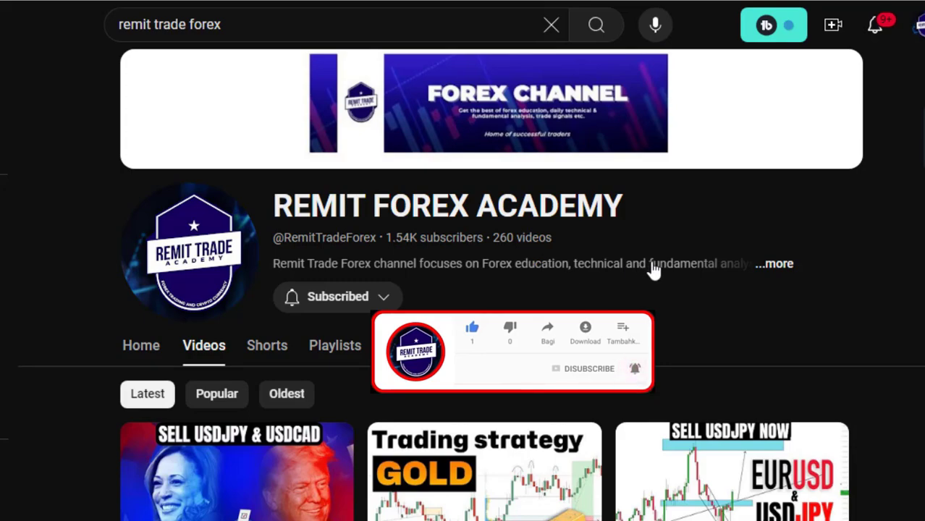
# - Look through the latest videos on the REMIT FOREX ACADEMY channel page
pyautogui.scroll(-5, 654, 270)
pyautogui.scroll(5, 654, 269)
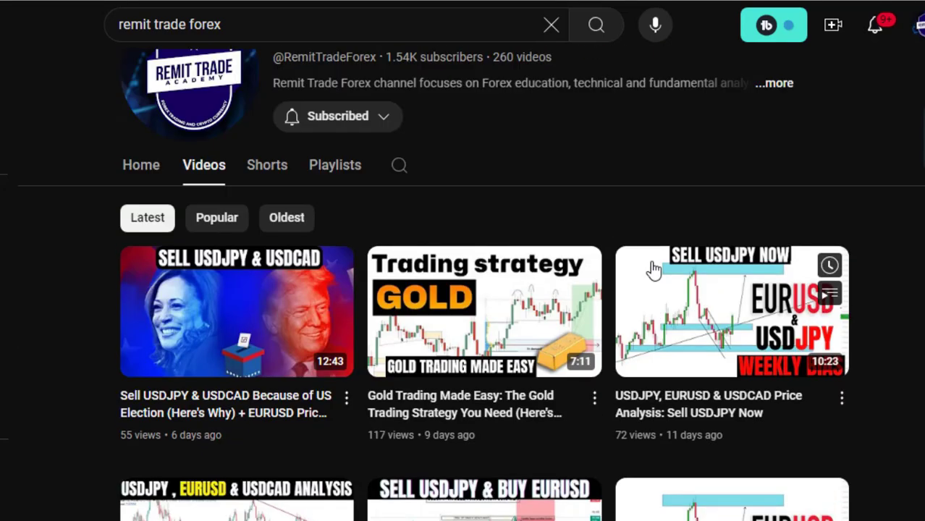